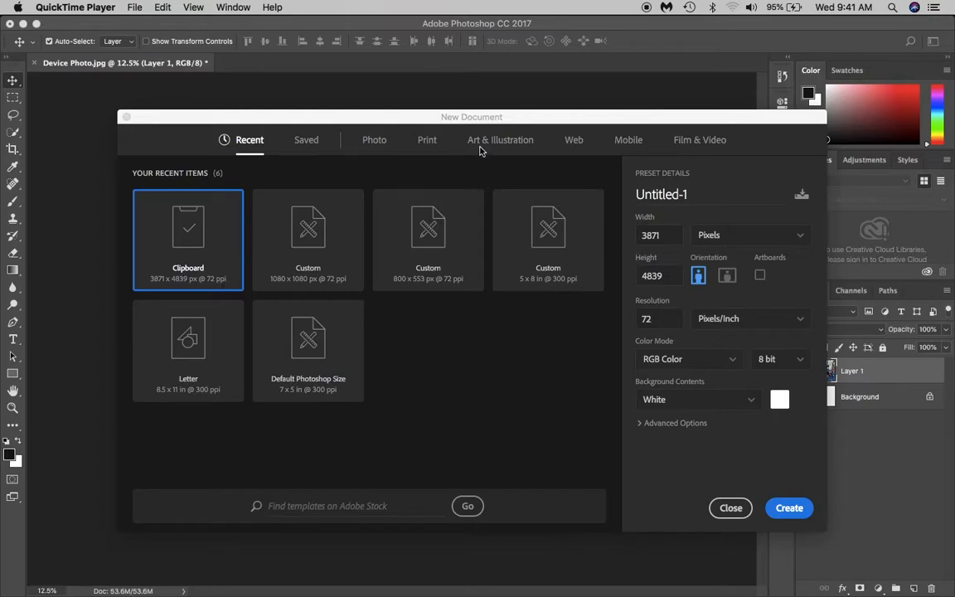
Create a new document from the Web presets with a width and height of 1080 pixels
click(575, 142)
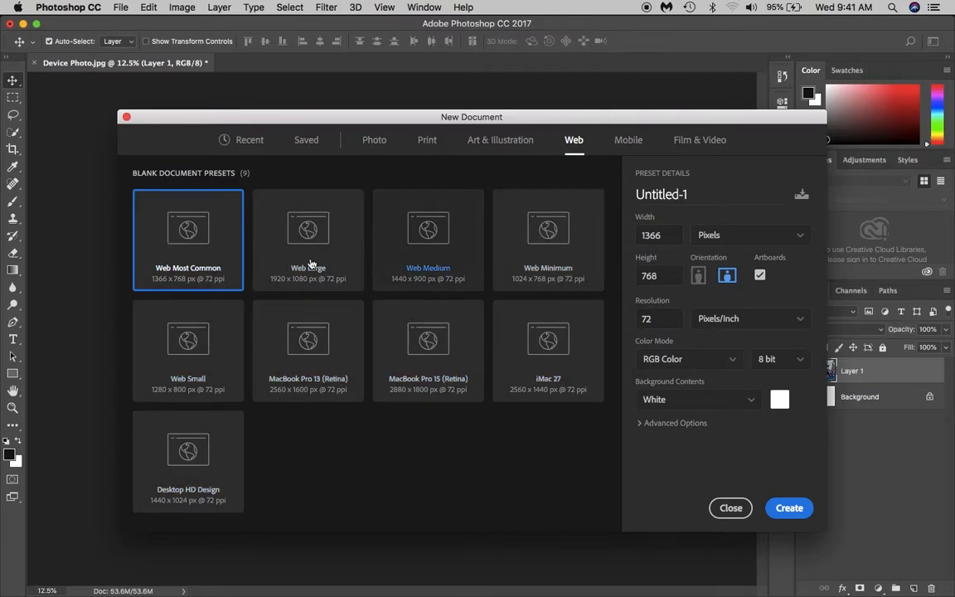
double_click(673, 234)
text(1080)
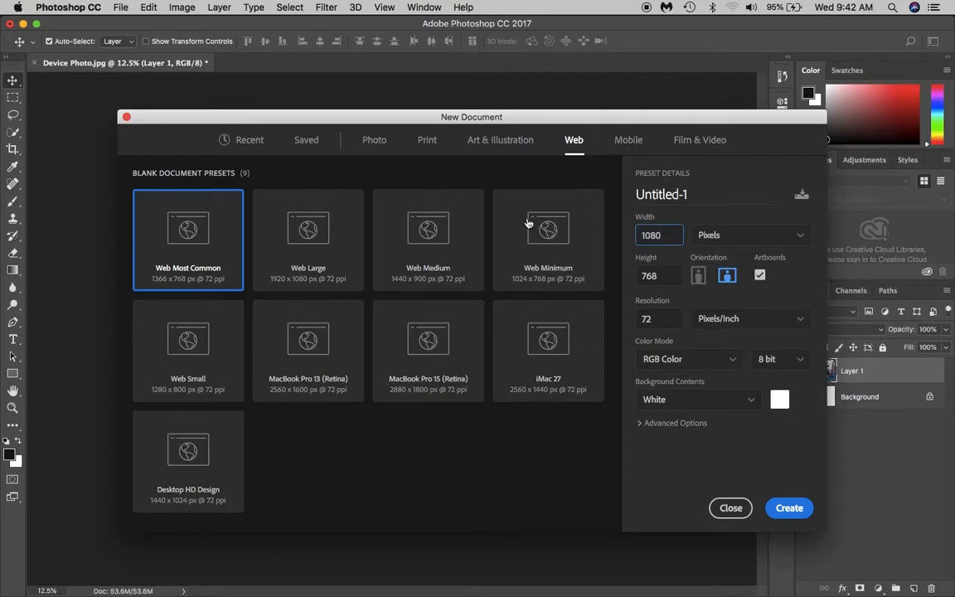
key(Tab)
text(108)
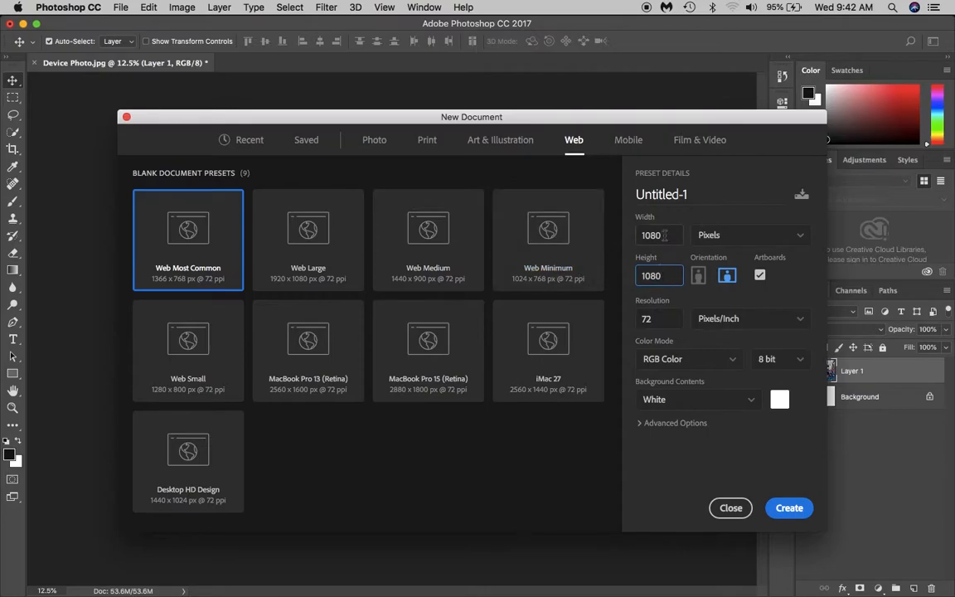
click(790, 508)
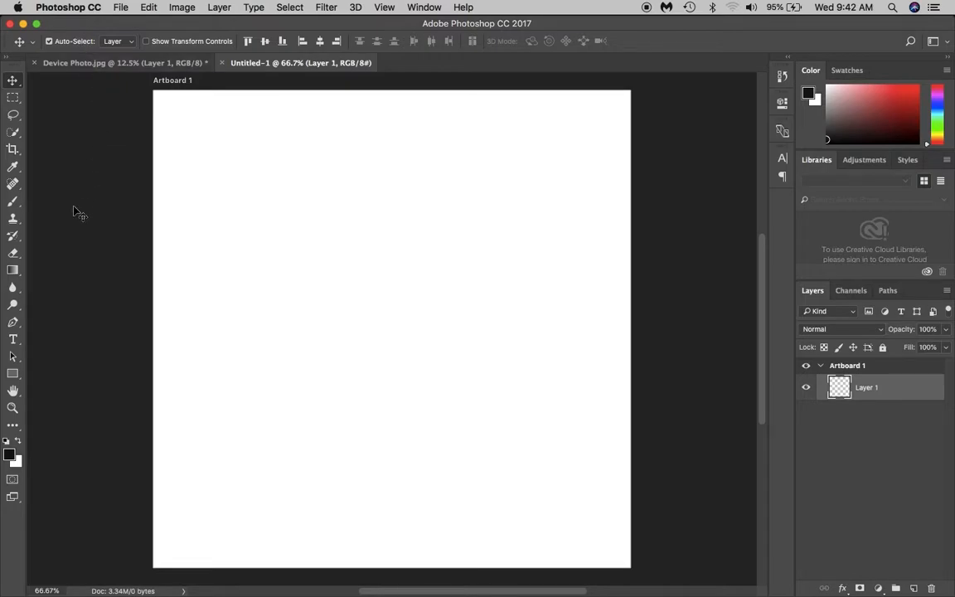
Select the entire photo on Layer 1 of Device Photo.jpg
click(97, 64)
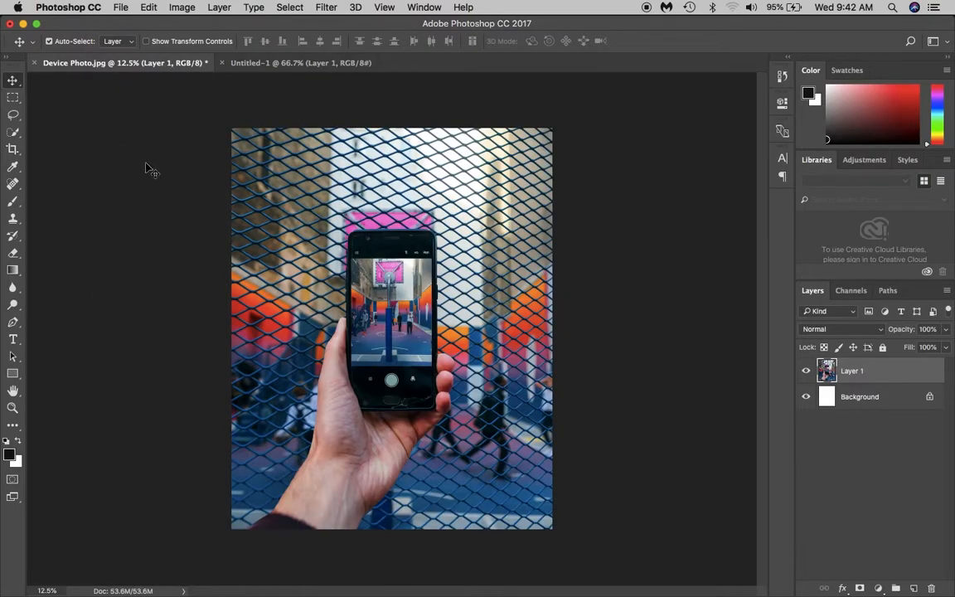
click(14, 96)
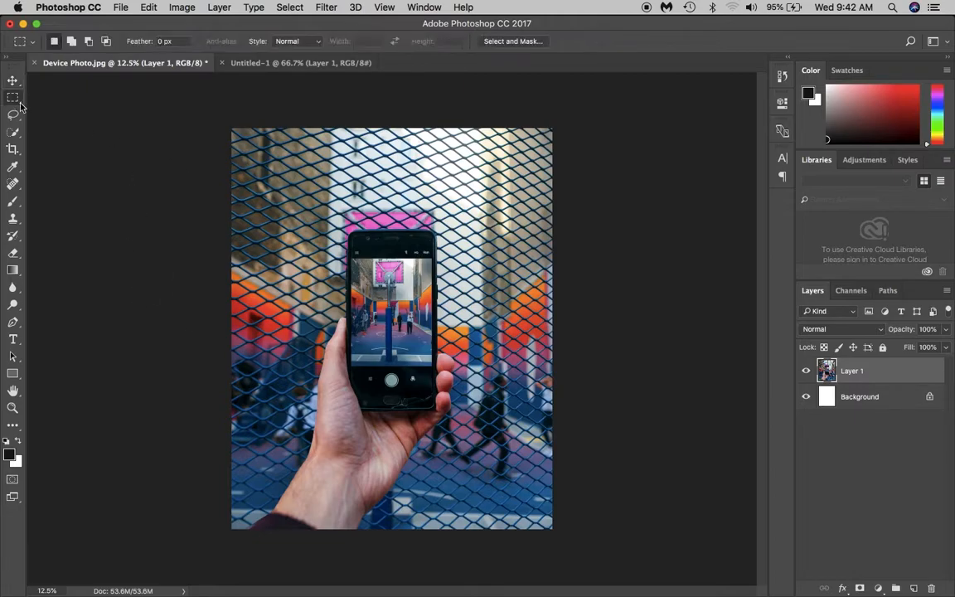
drag(231, 125, 663, 555)
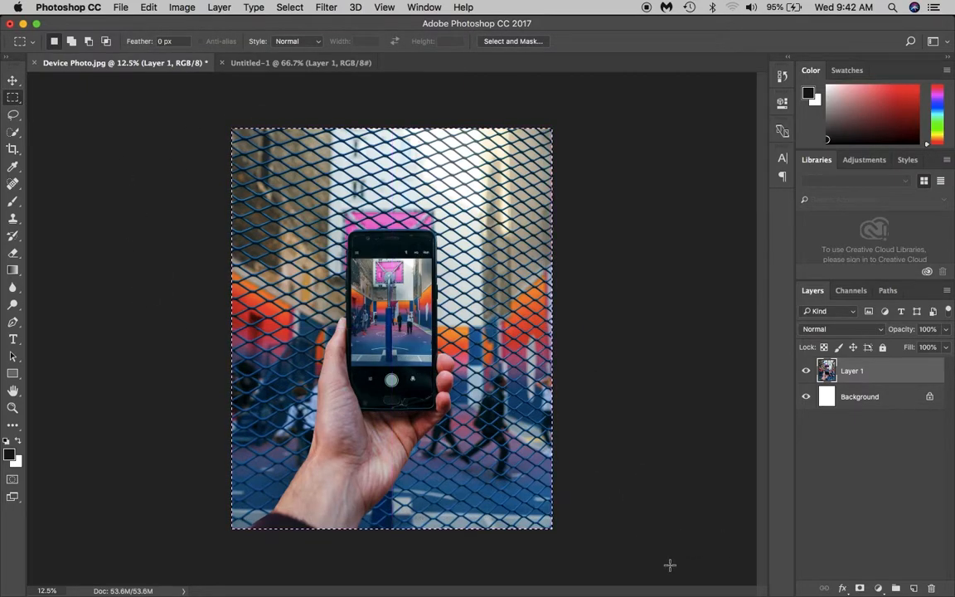
click(286, 9)
click(308, 25)
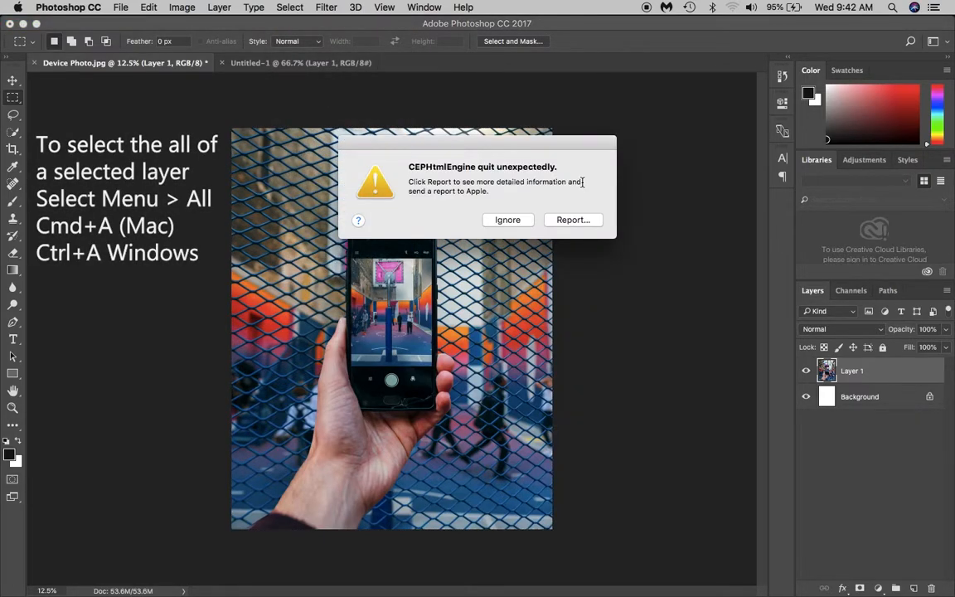
click(524, 220)
key(super+a)
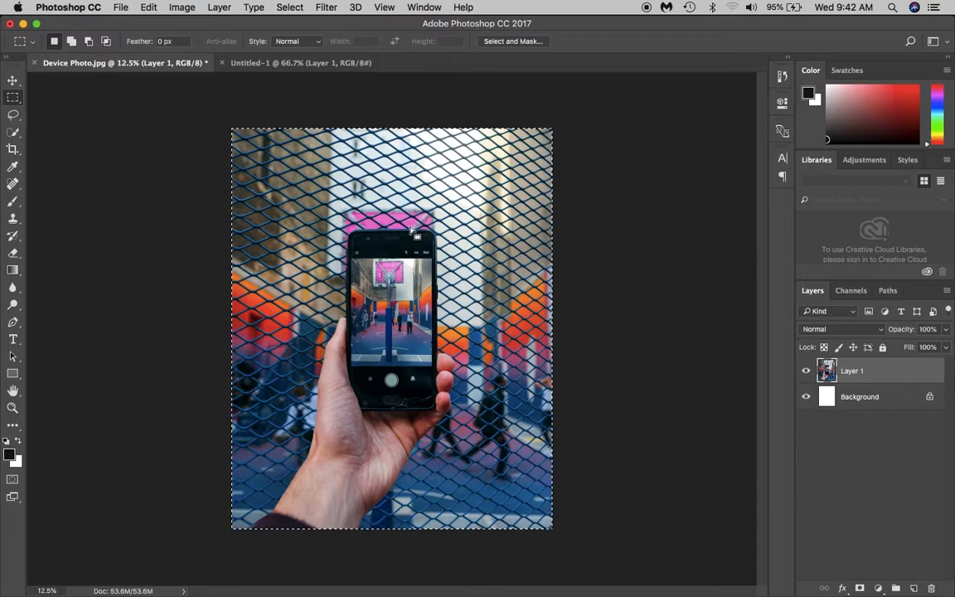
Copy the selected photo and paste it into the Untitled-1 document's artboard
key(super+c)
click(291, 64)
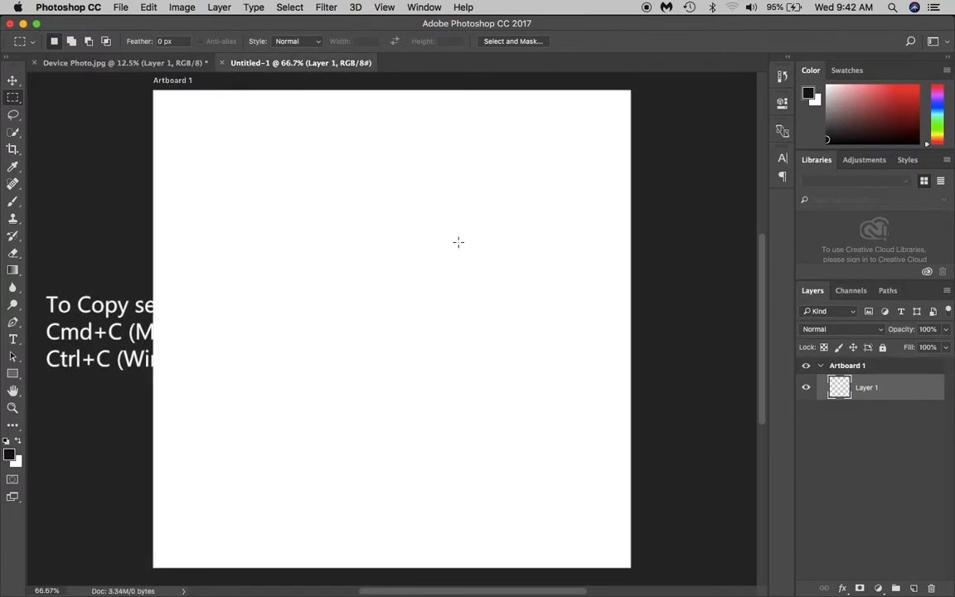
key(super+v)
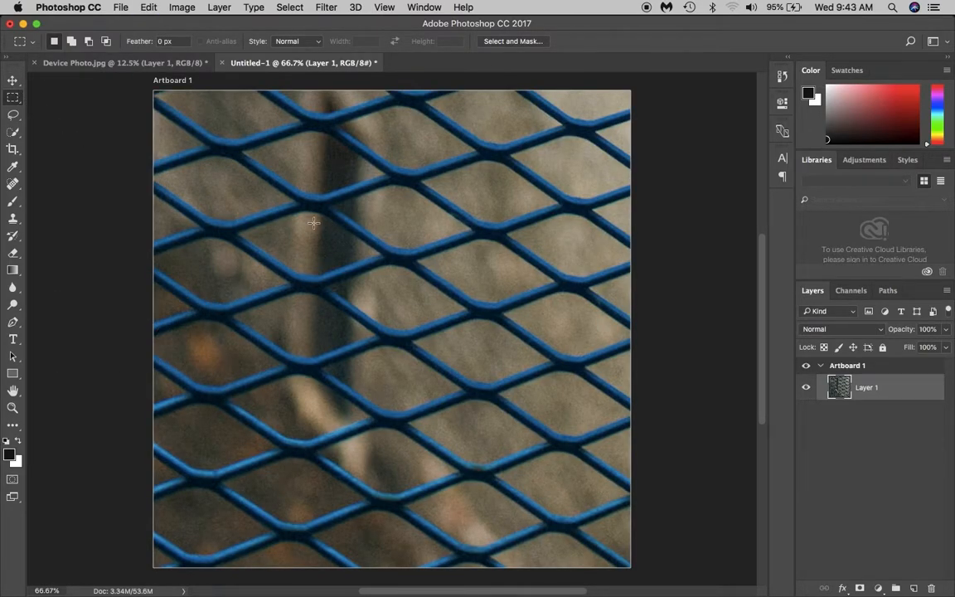
Start a Free Transform on the pasted photo and shrink it to about 35% width and 42% height
scroll(479, 287, up, 5)
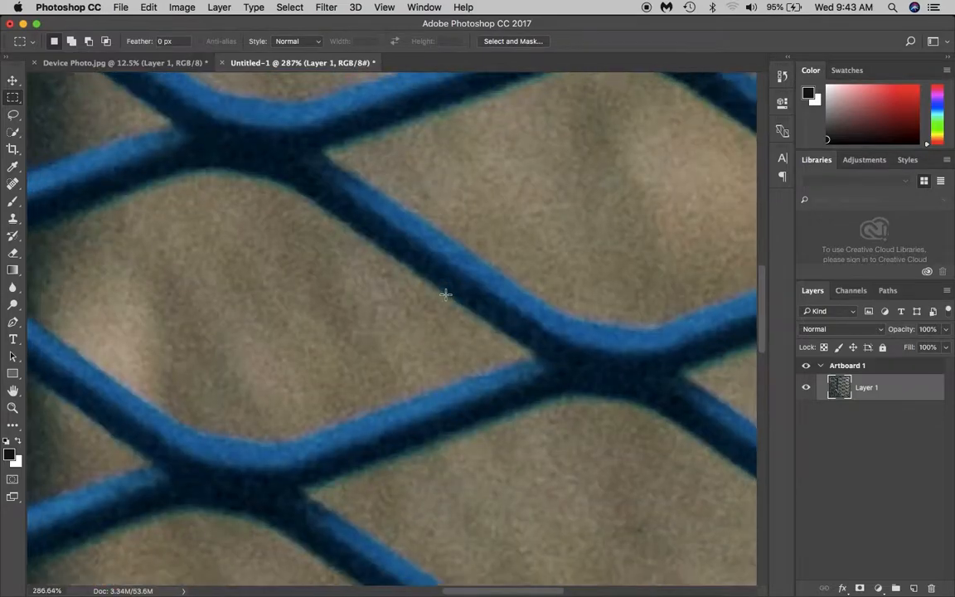
scroll(451, 292, down, 8)
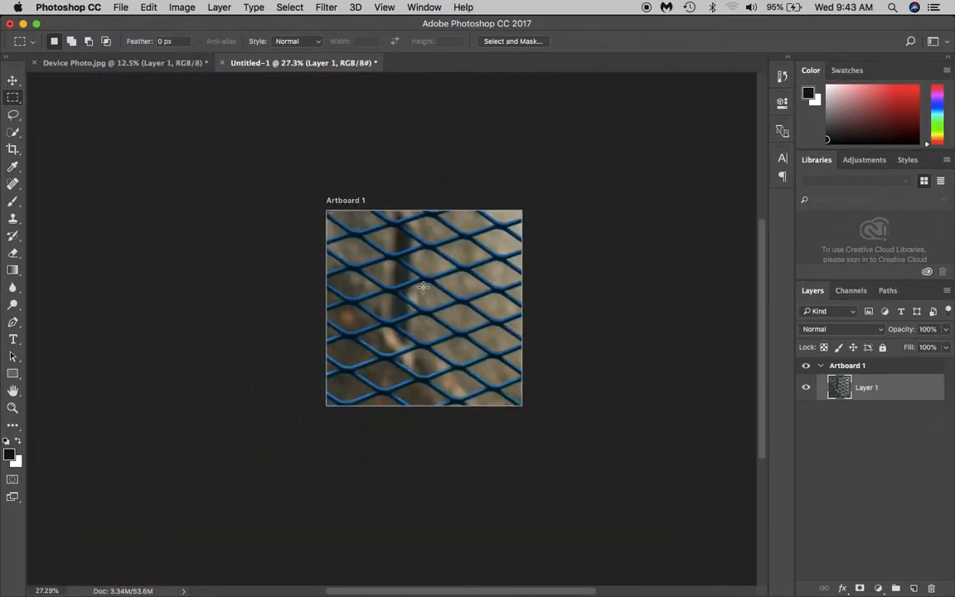
scroll(423, 287, down, 1)
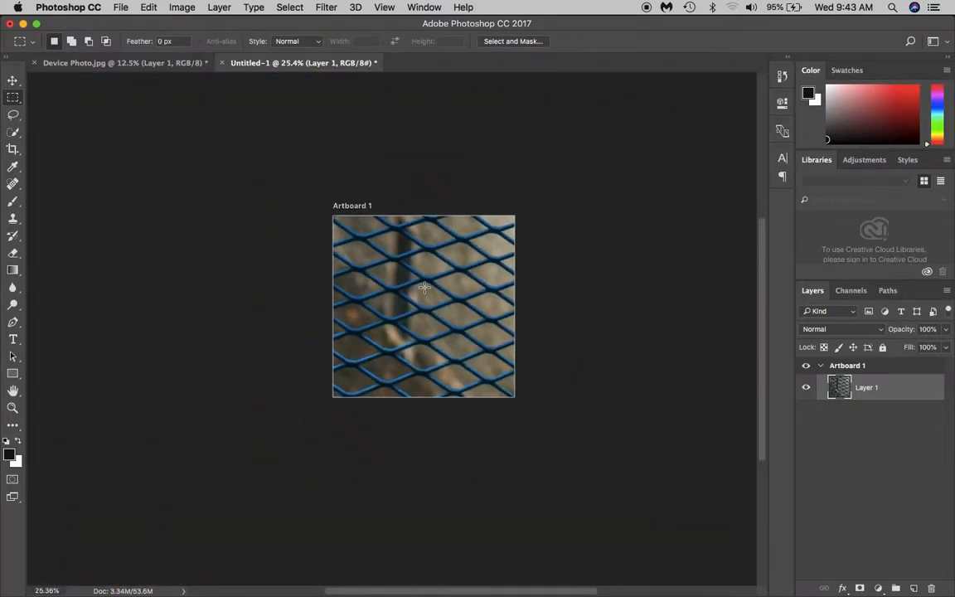
scroll(423, 287, down, 2)
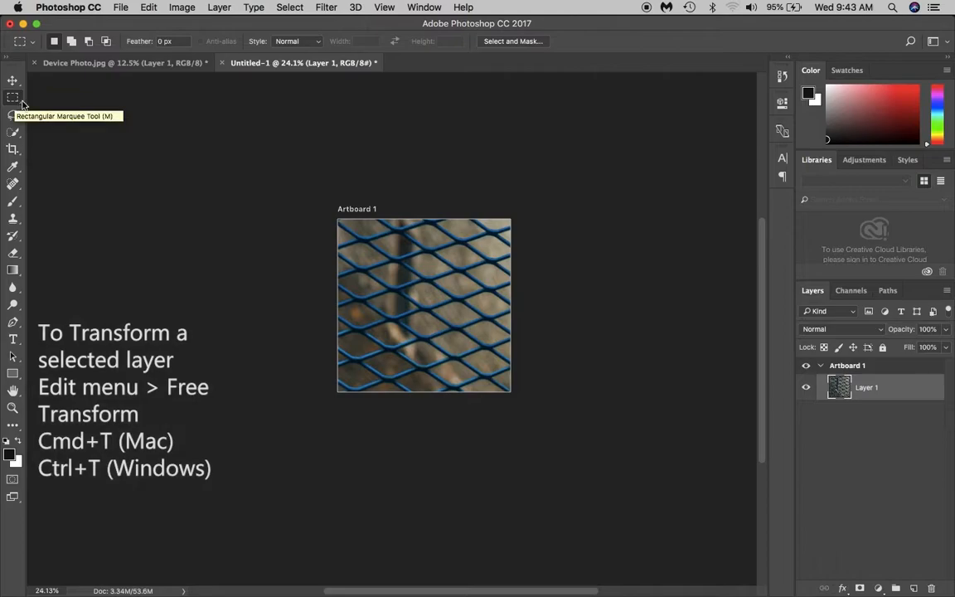
click(148, 8)
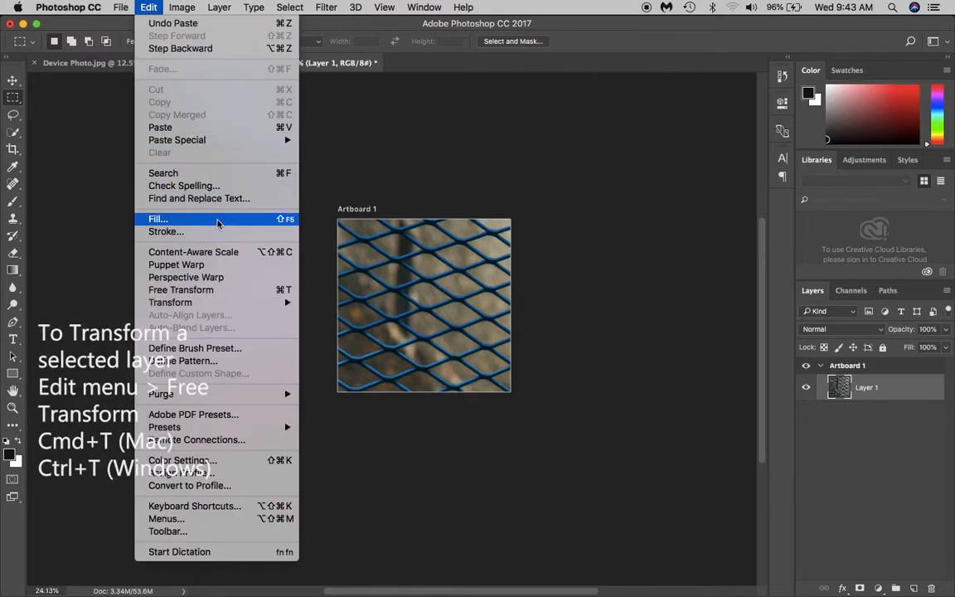
mouse_move(207, 301)
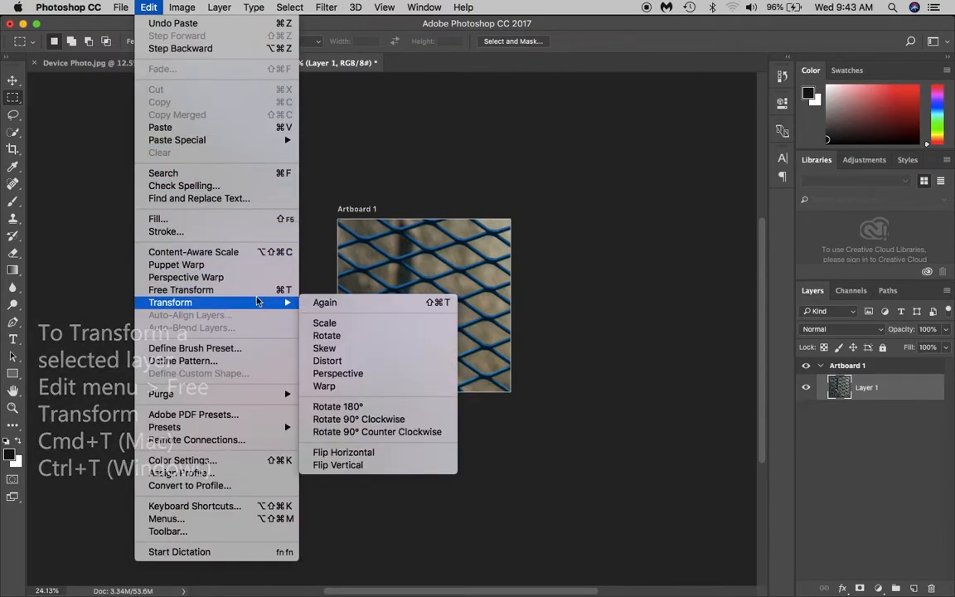
click(258, 290)
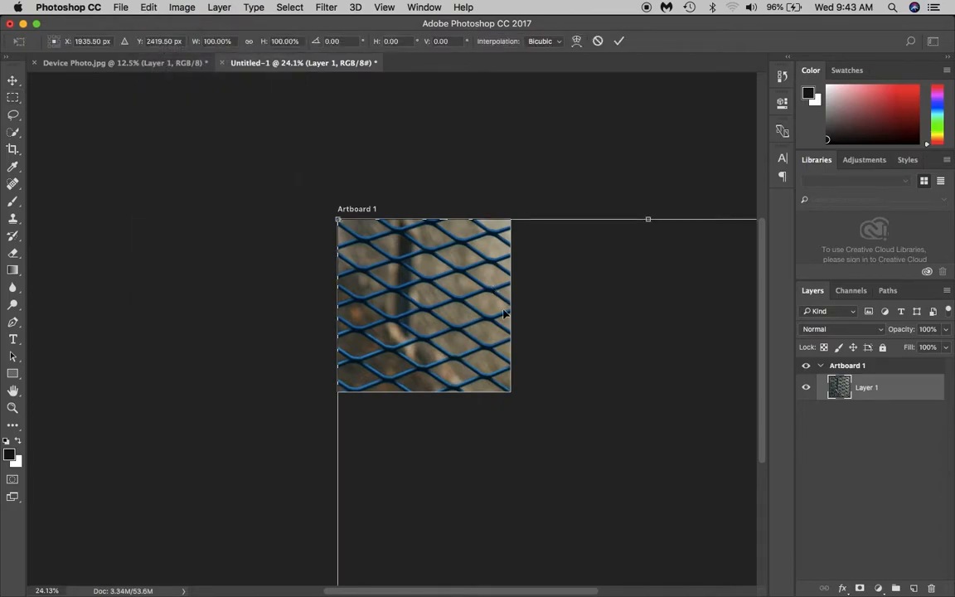
scroll(524, 353, right, 5)
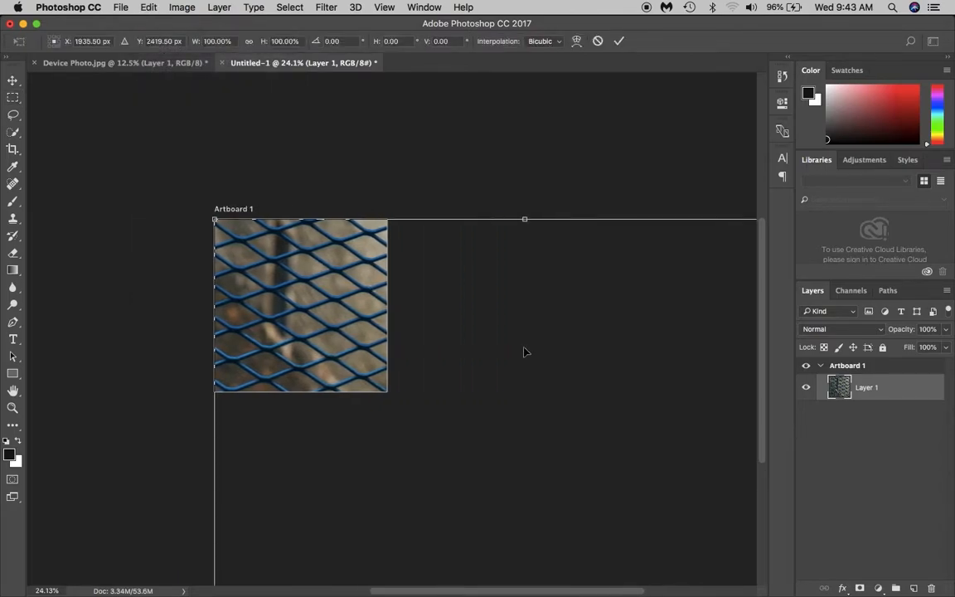
scroll(524, 352, right, 2)
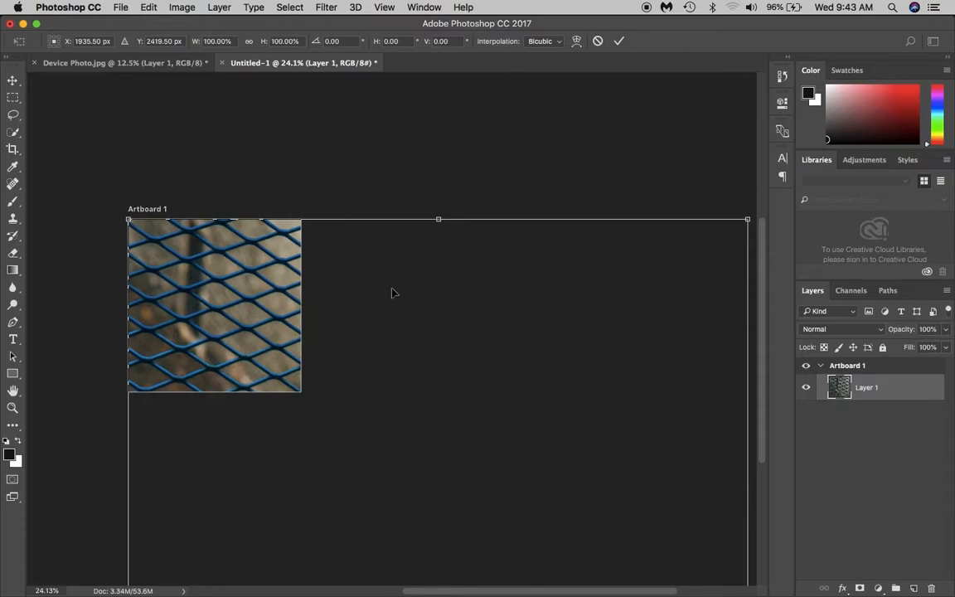
scroll(395, 297, down, 8)
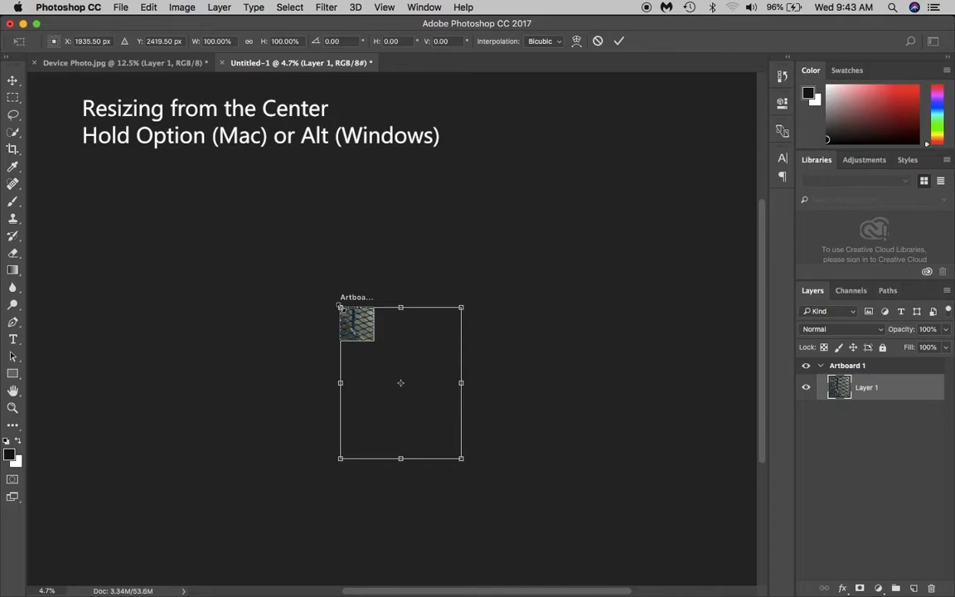
drag(339, 307, 368, 318)
scroll(367, 318, up, 5)
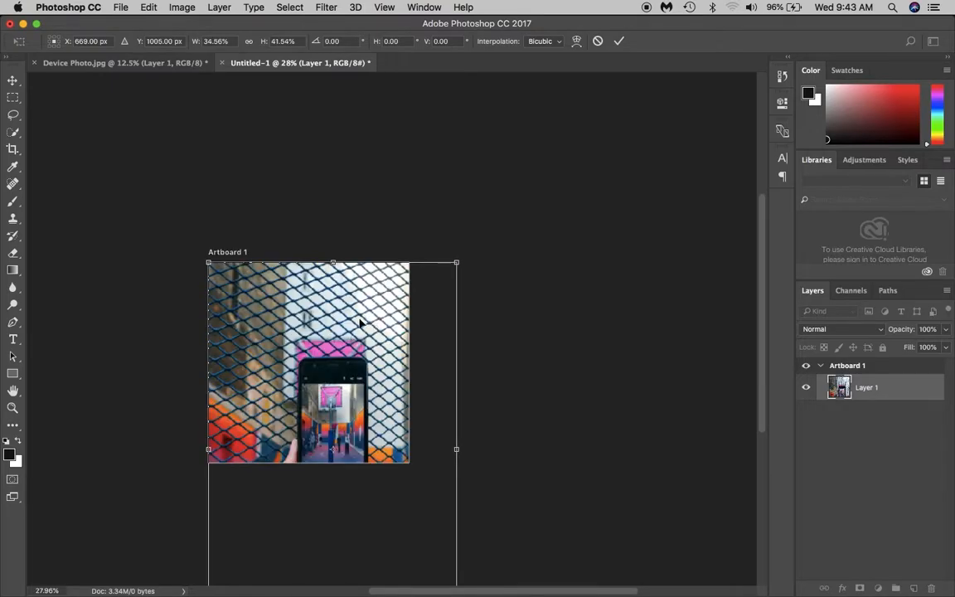
Scale the photo to about 33% width and 35% height, position it so the phone sits mid-artboard, and apply the transform
scroll(401, 464, down, 3)
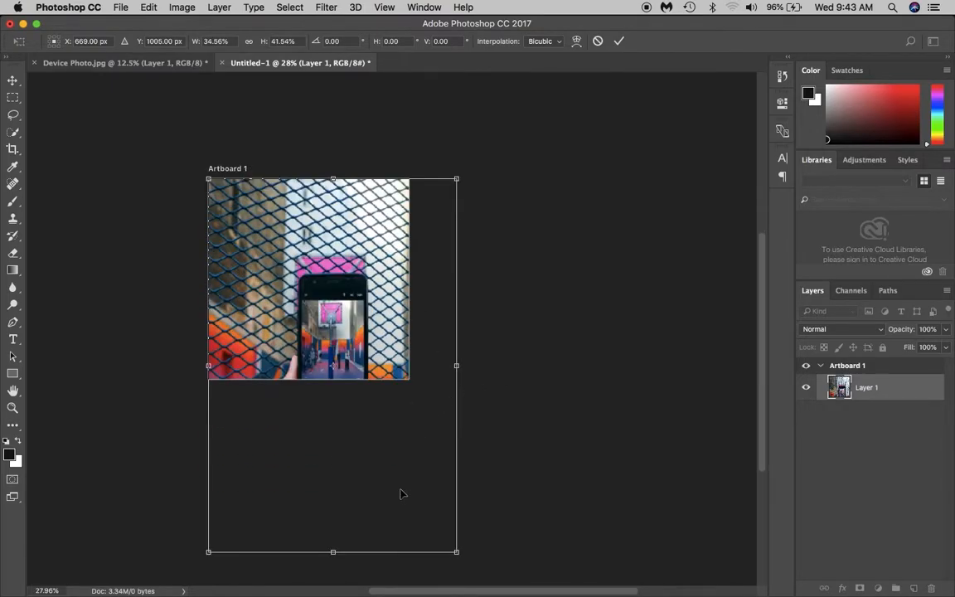
drag(333, 553, 331, 499)
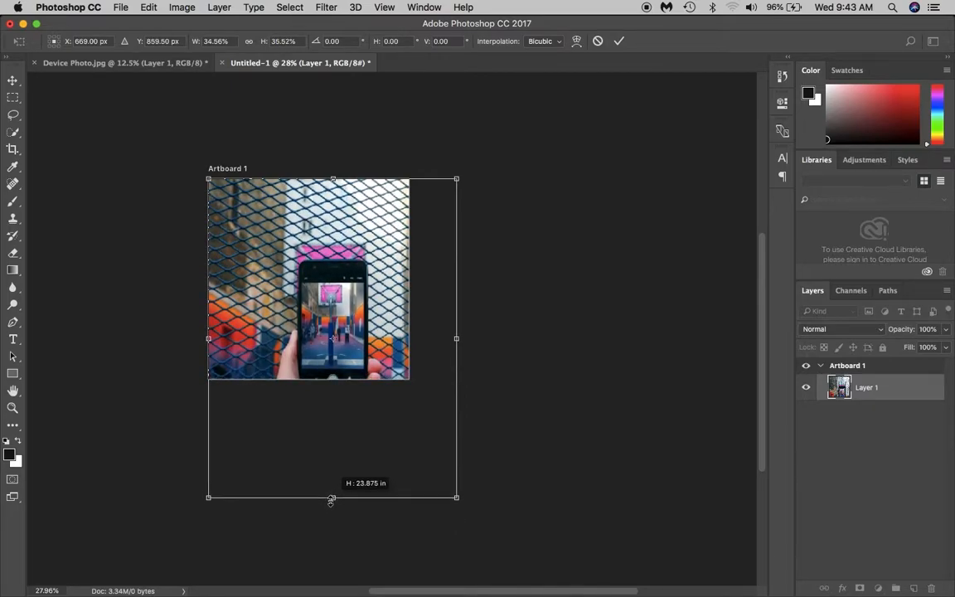
drag(454, 497, 434, 469)
drag(321, 285, 323, 243)
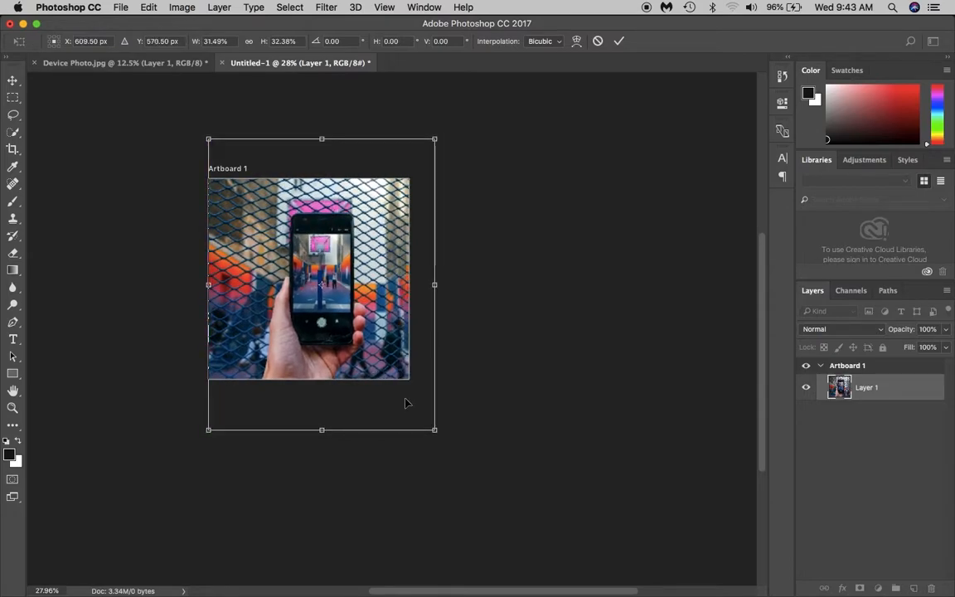
drag(434, 429, 438, 444)
drag(318, 281, 318, 282)
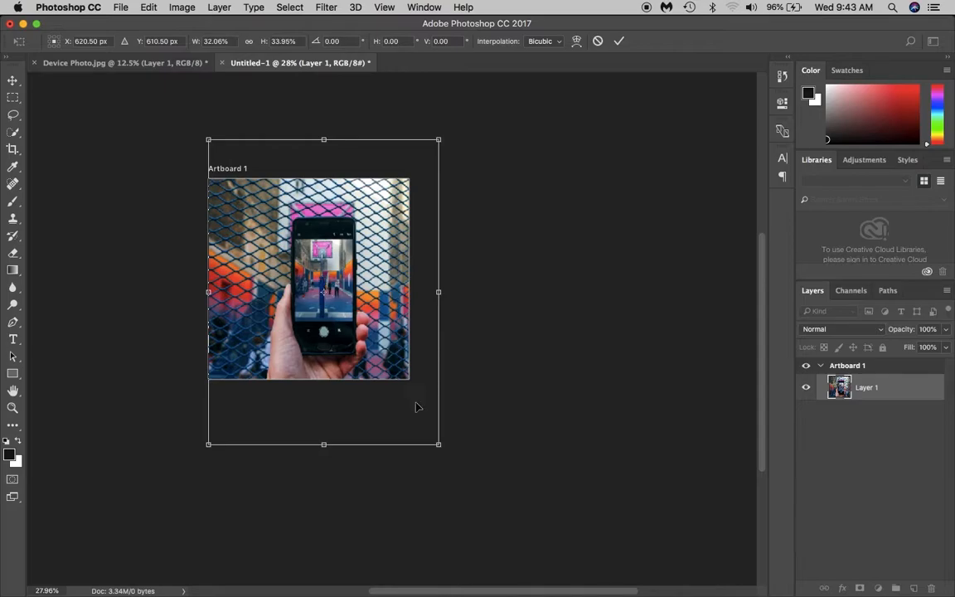
drag(441, 448, 446, 454)
drag(328, 293, 329, 281)
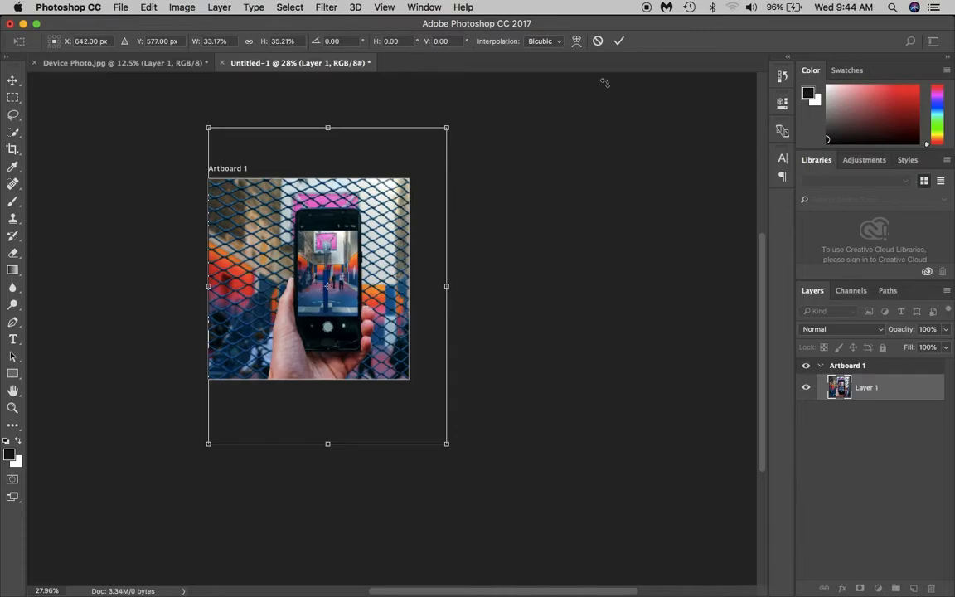
click(619, 41)
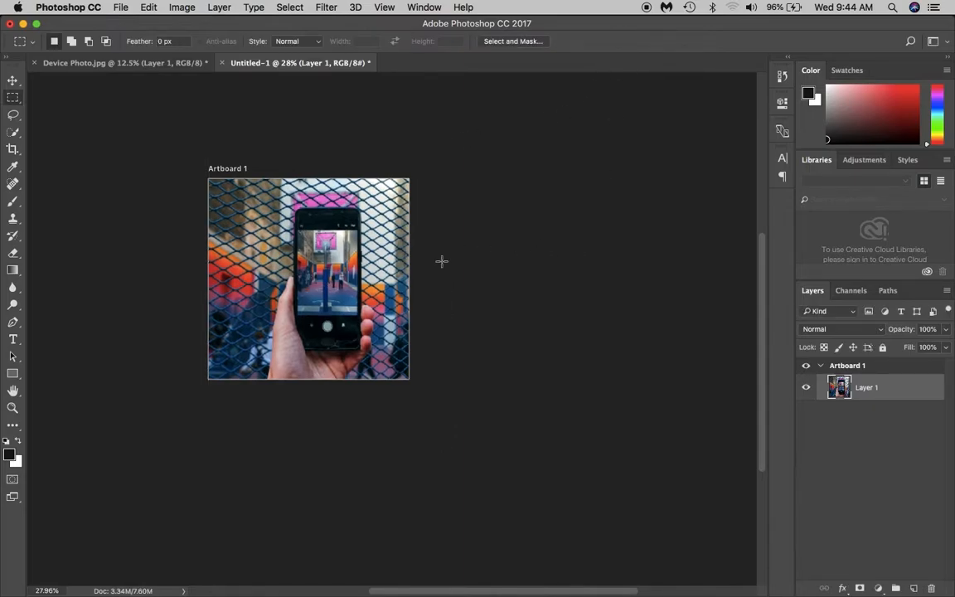
Create a wide paragraph text box across the upper edge of the artboard with the Horizontal Type tool
scroll(352, 278, up, 4)
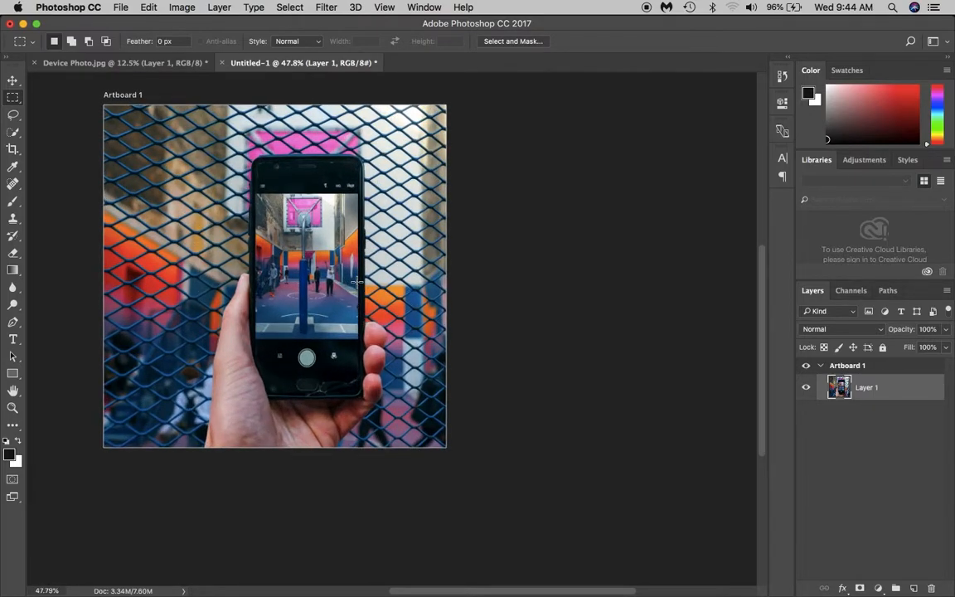
scroll(356, 282, up, 3)
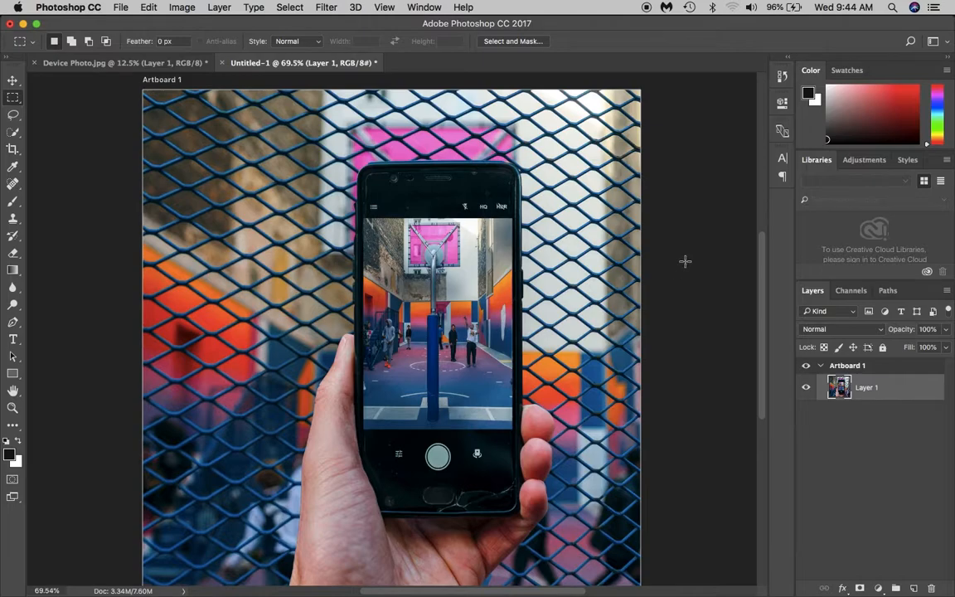
click(12, 340)
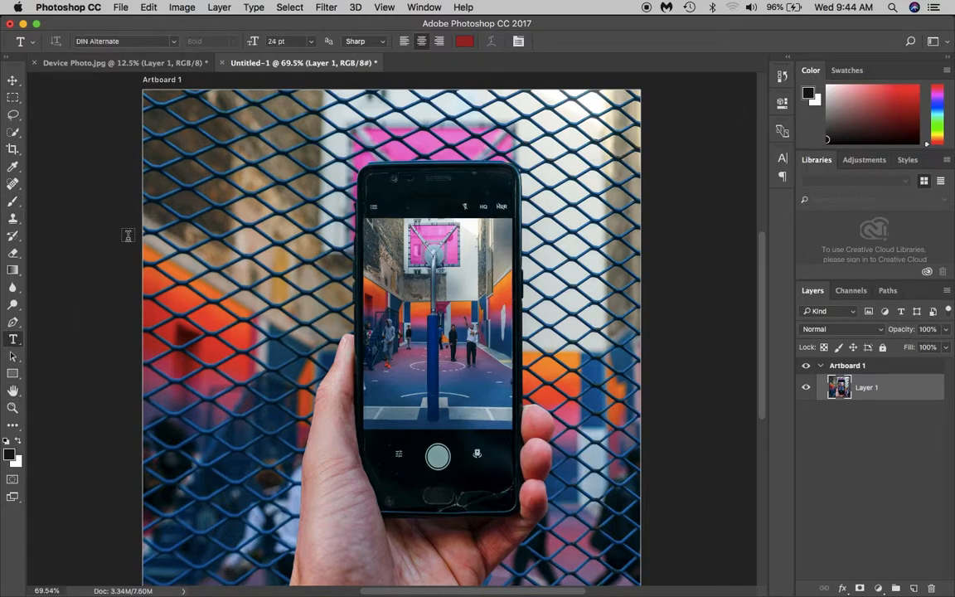
mouse_move(157, 104)
mouse_down()
mouse_move(501, 187)
mouse_move(622, 199)
mouse_up()
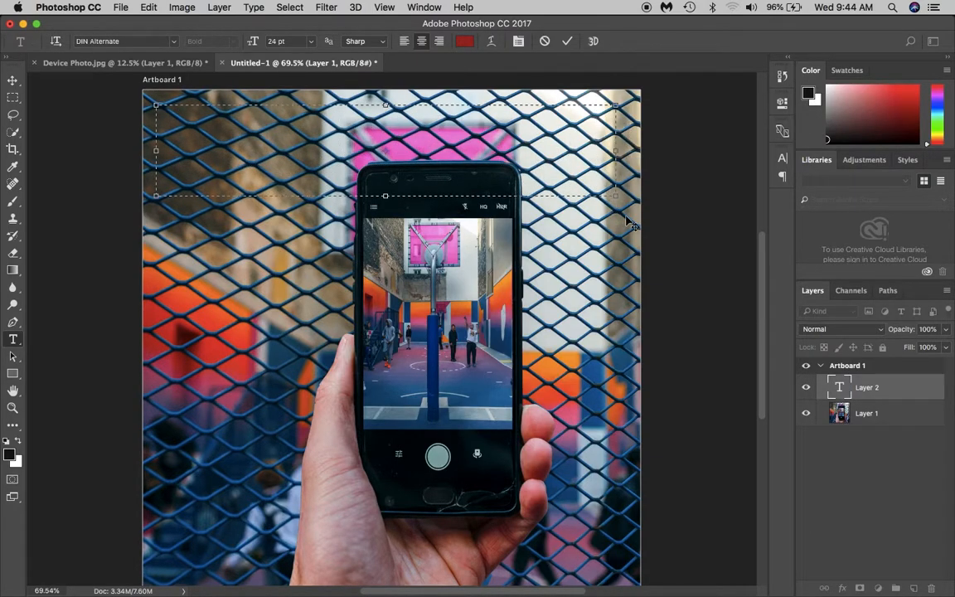
Enter the title "An Intorduction to Mobile Photography and Lightroom Mobile" in the text box
text(An Information t)
text(o)
text( Mobile P)
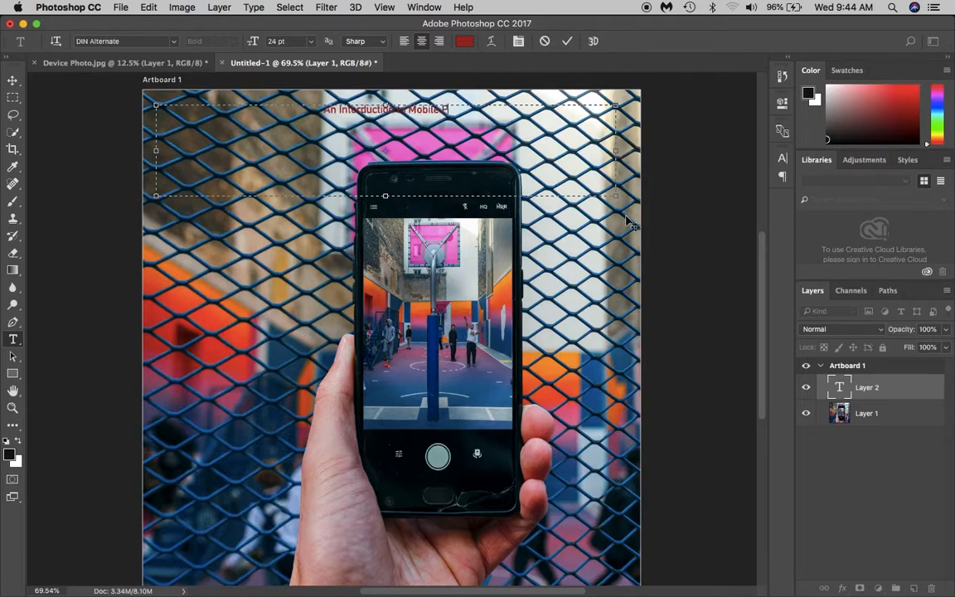
text(hotograp)
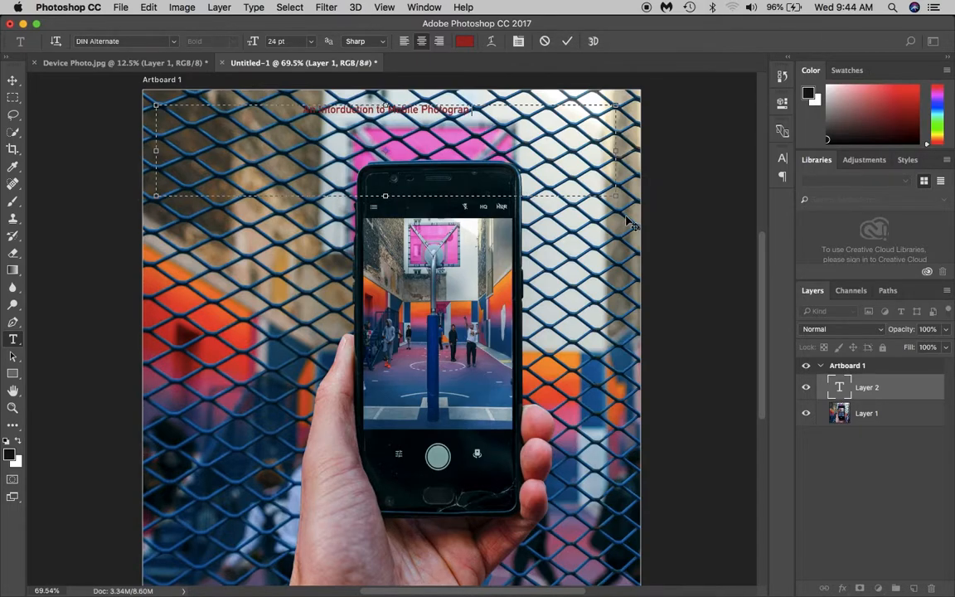
text(hy and Lightro)
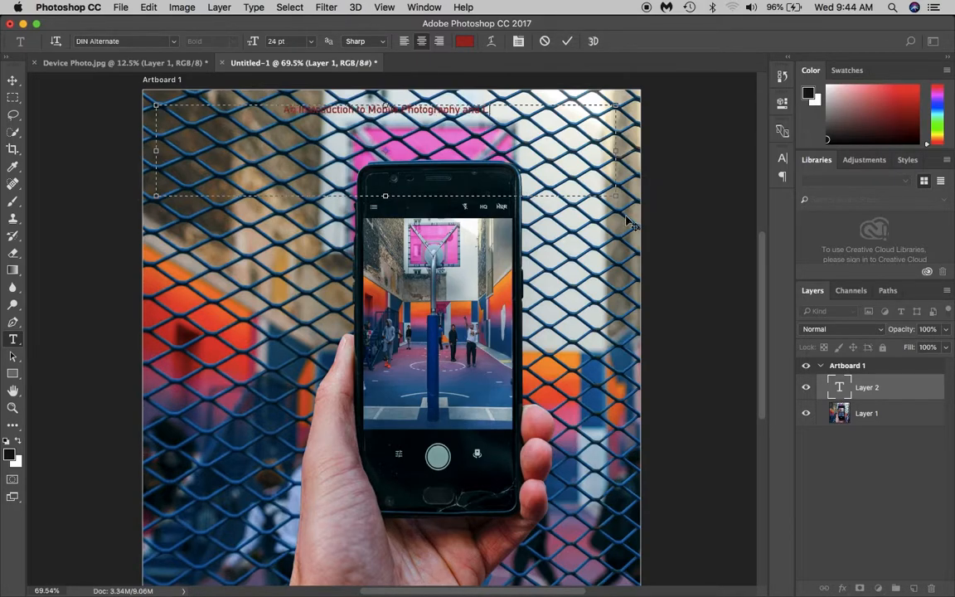
text(om Mobi)
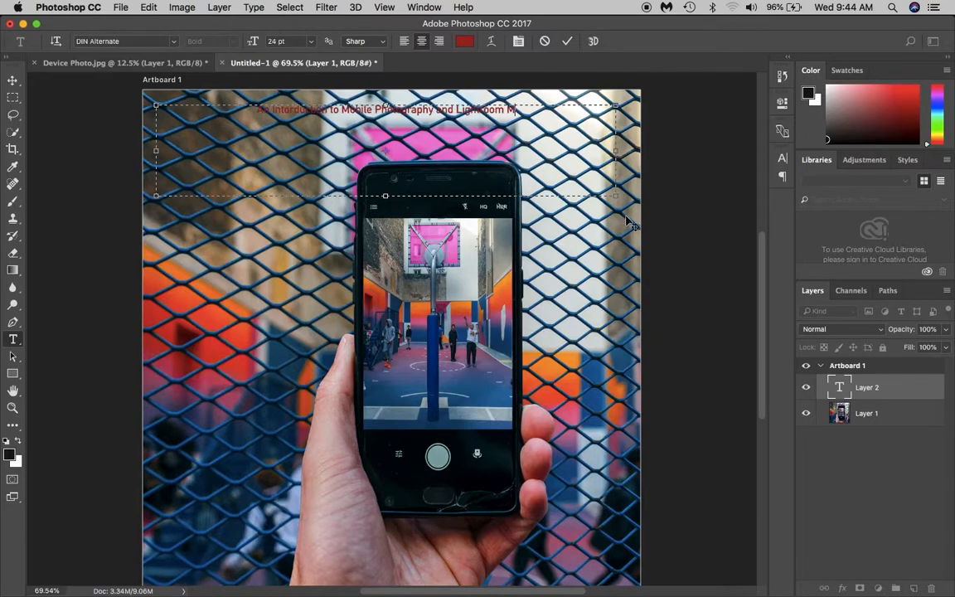
text(le)
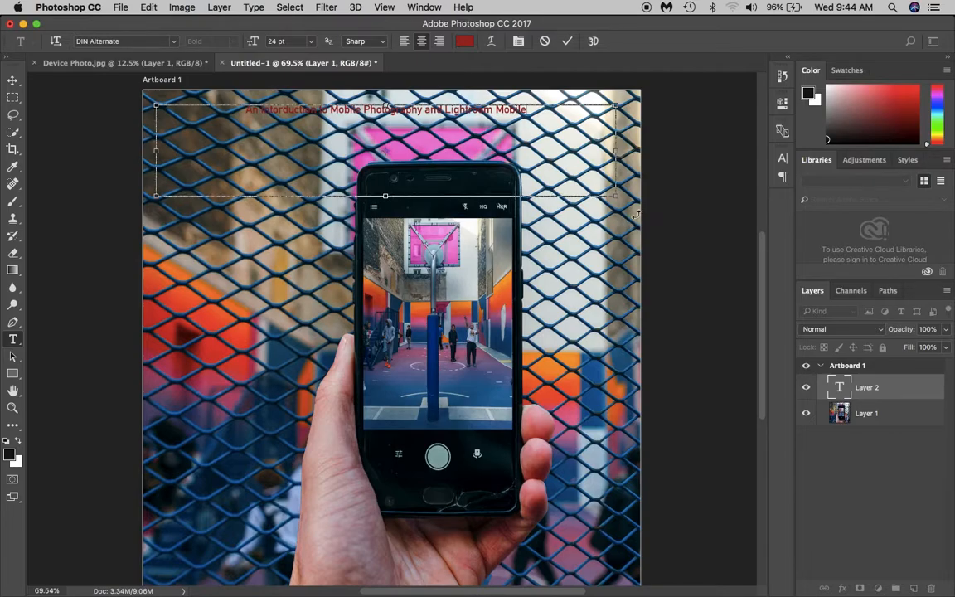
Set the font size of the whole title to 72 pt
key(super+a)
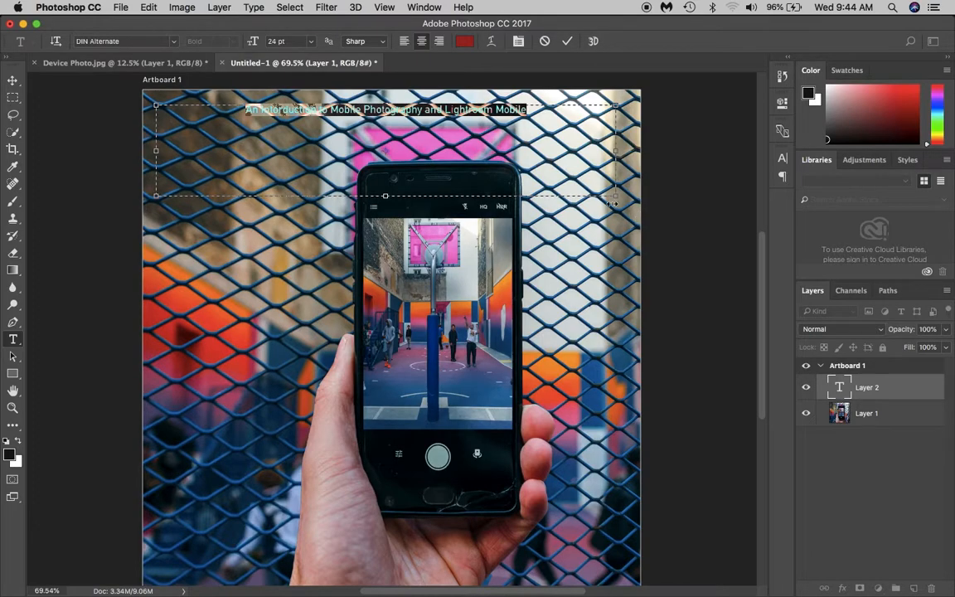
click(313, 48)
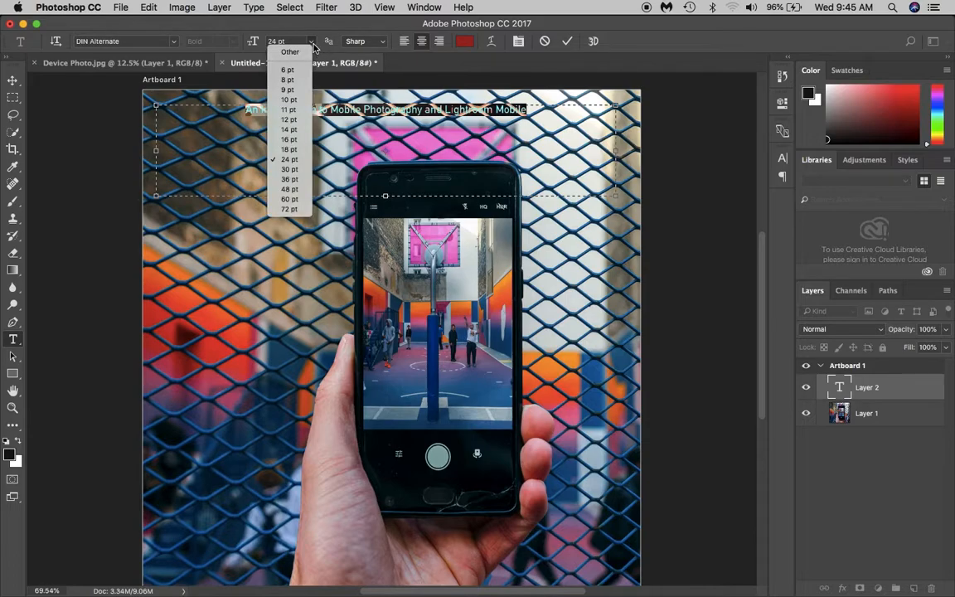
click(298, 206)
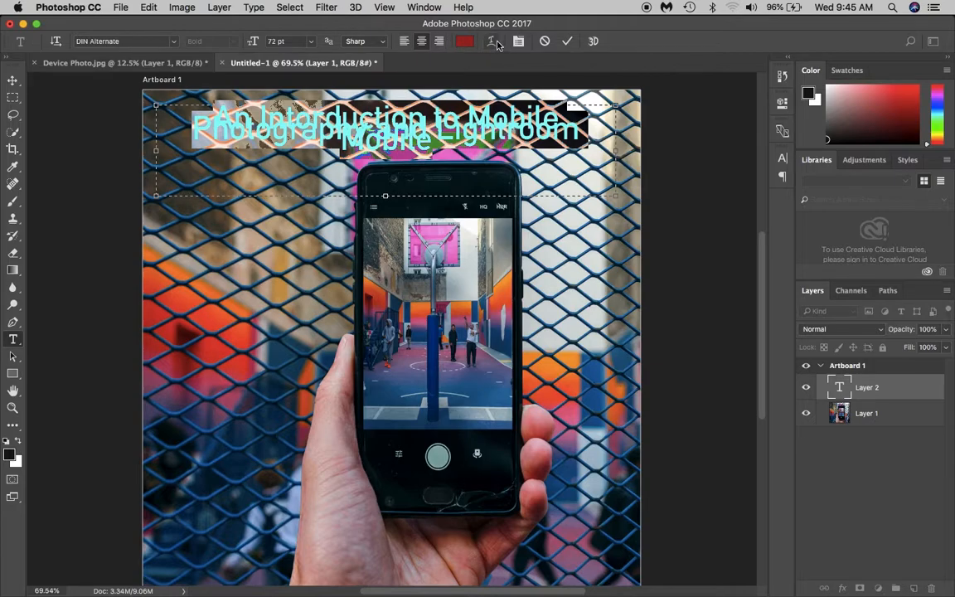
Set the title's leading to Auto and left-align the text
click(416, 8)
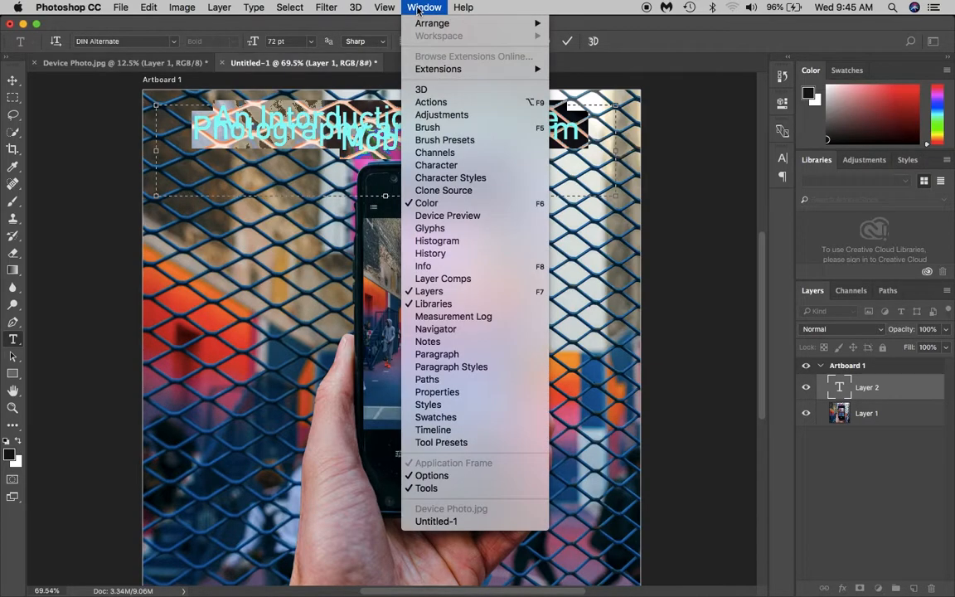
click(461, 356)
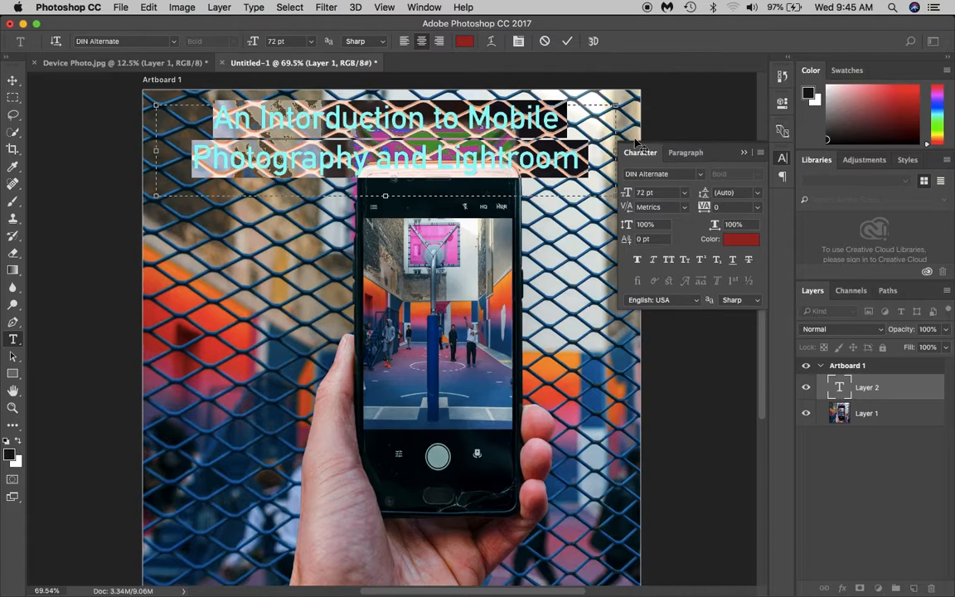
click(425, 8)
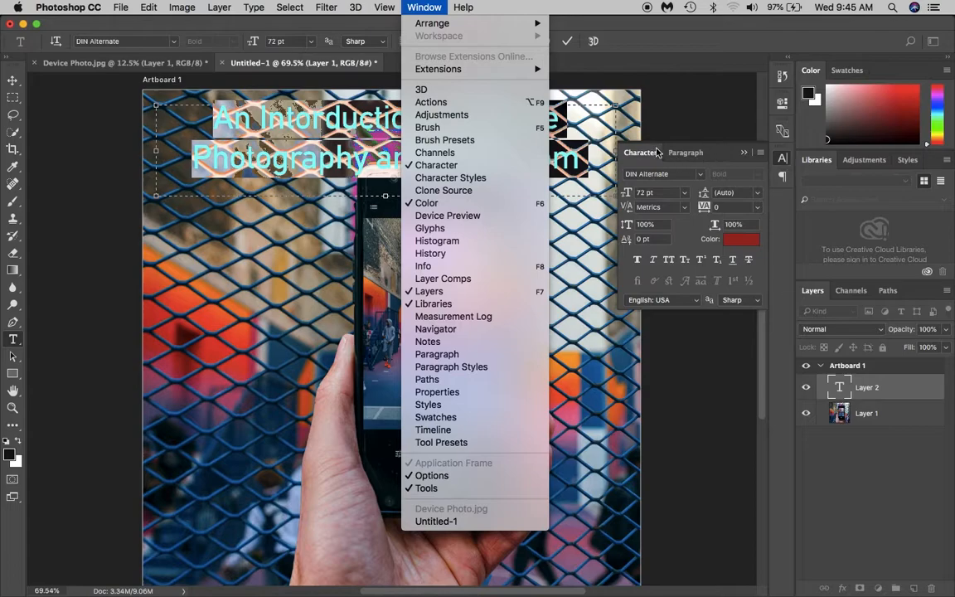
click(744, 156)
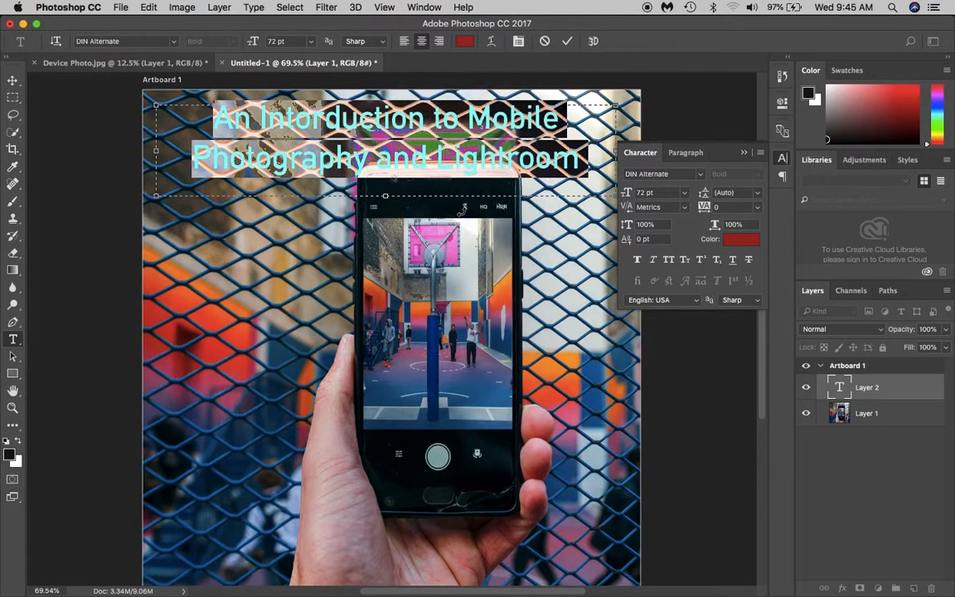
click(404, 41)
key(super+h)
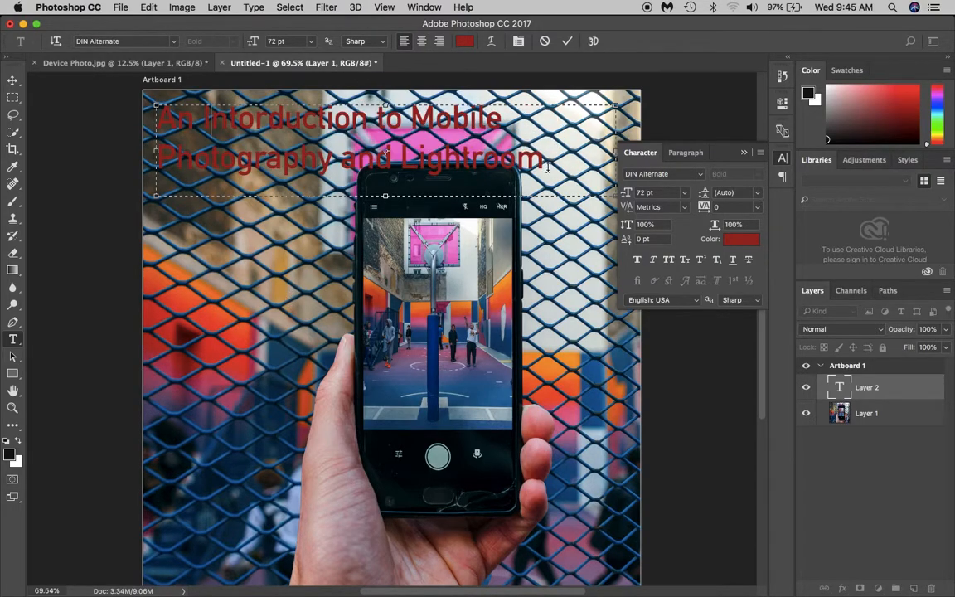
Change the text color of the title to black
drag(549, 162, 134, 97)
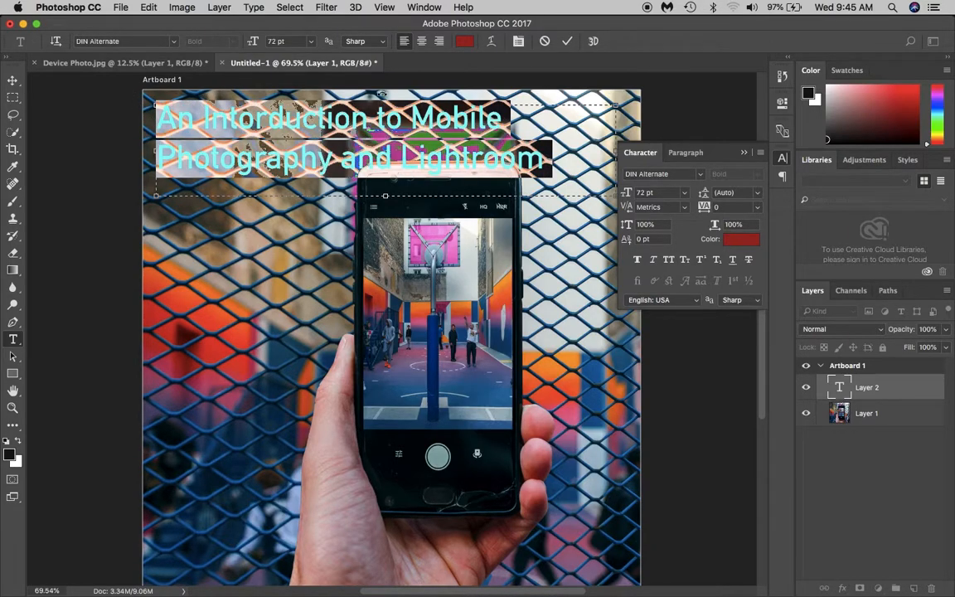
click(469, 42)
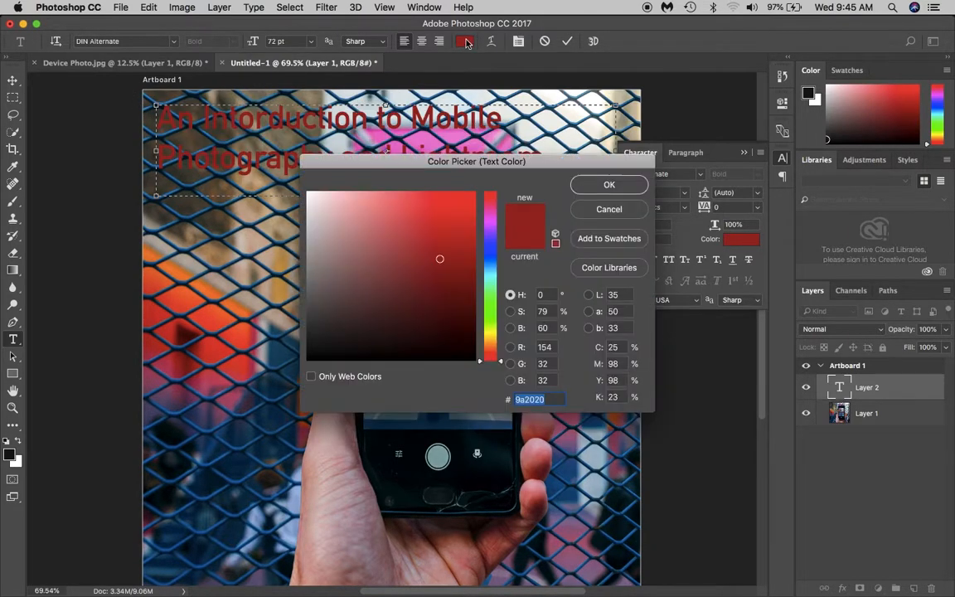
click(602, 212)
click(743, 153)
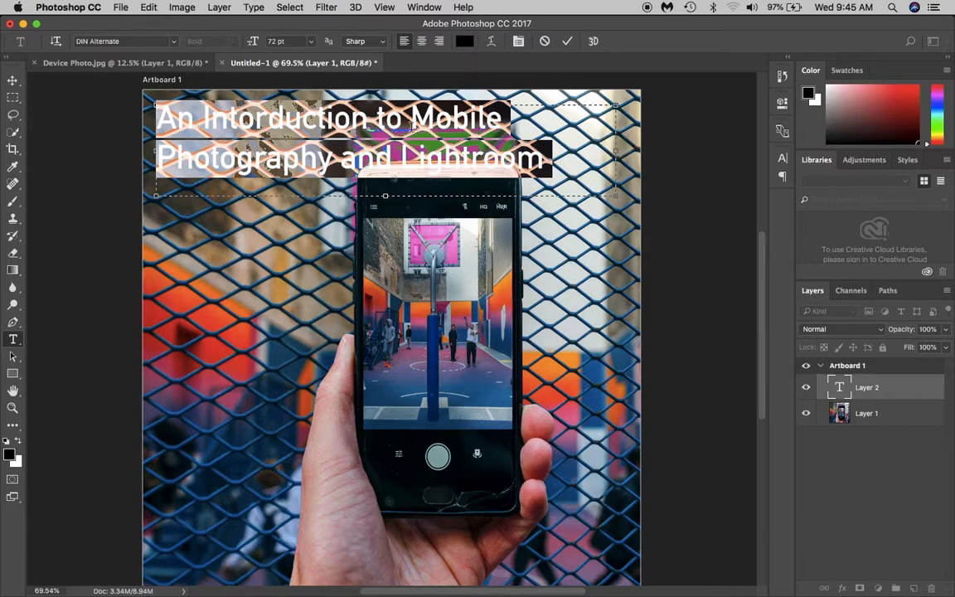
Shorten the title's text box to just below its second line and commit the text
click(564, 164)
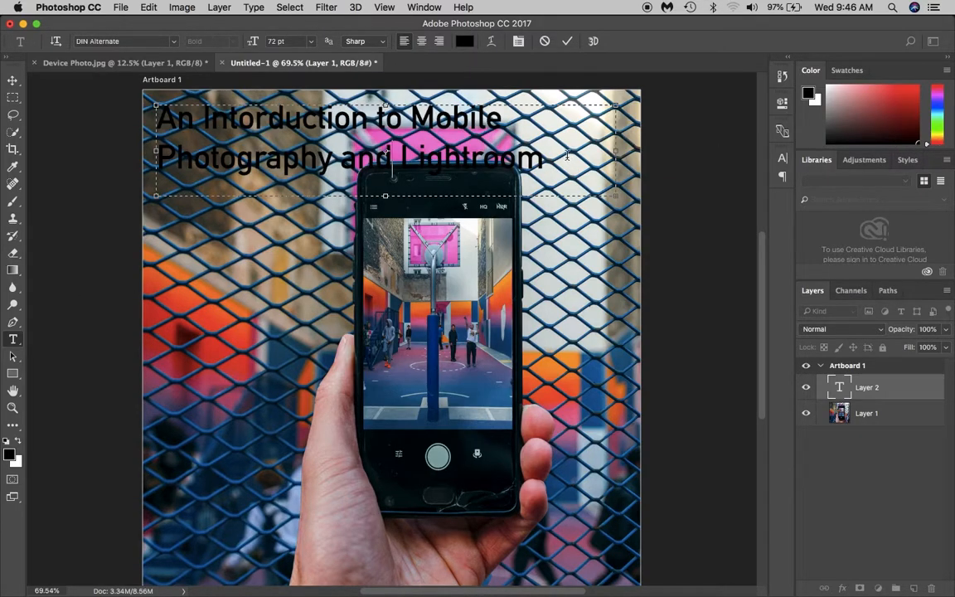
drag(567, 155, 121, 106)
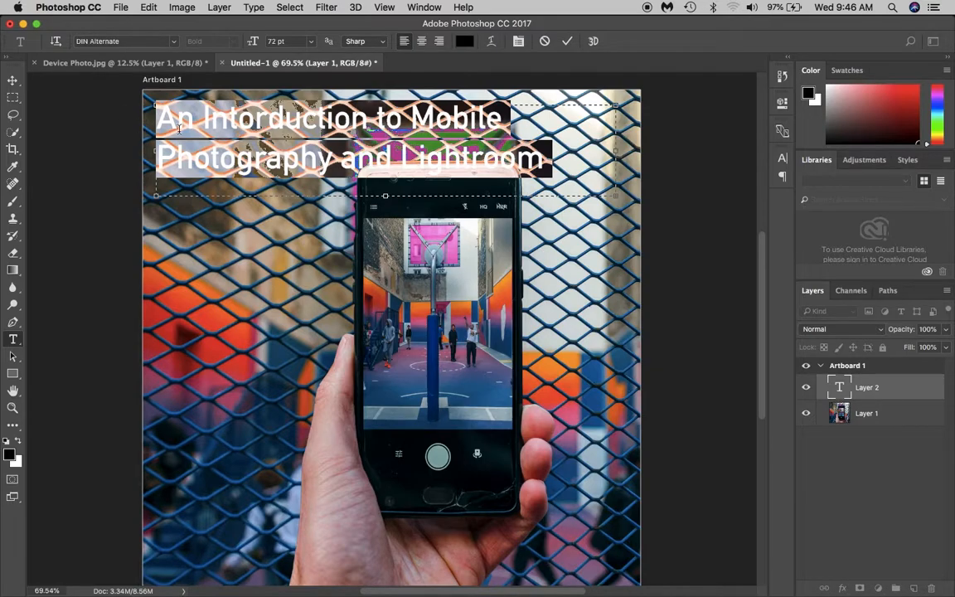
click(580, 146)
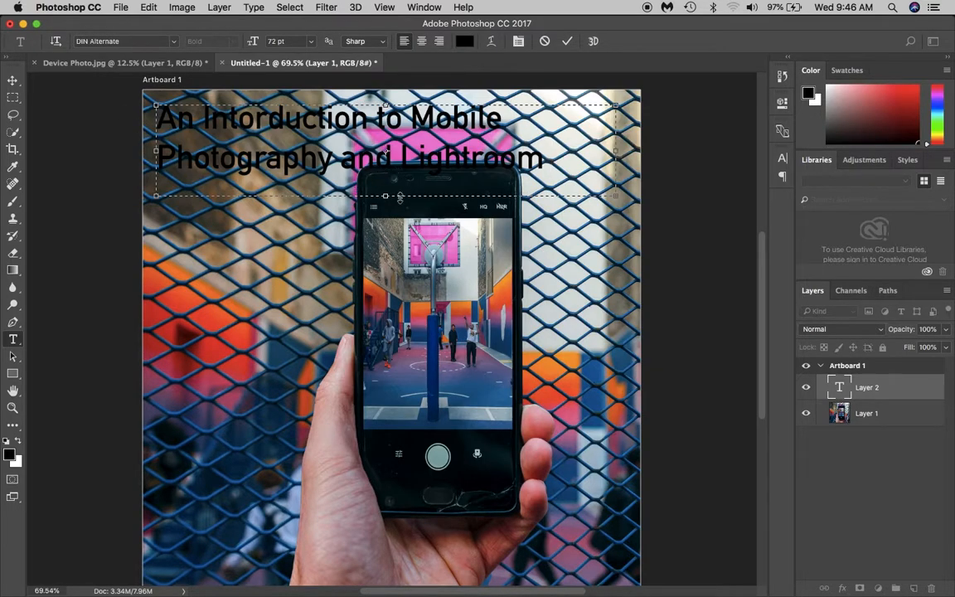
drag(385, 196, 386, 181)
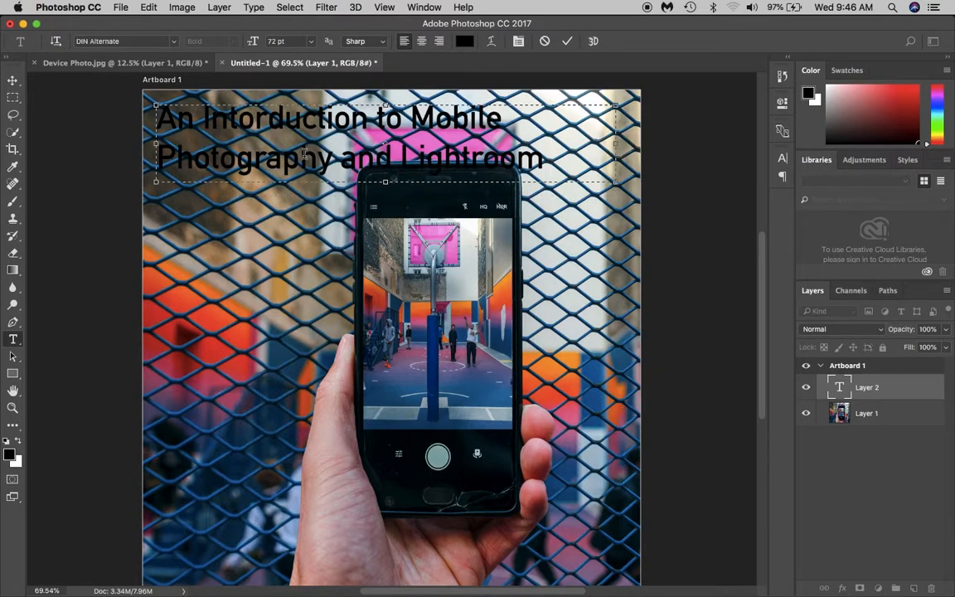
drag(544, 159, 133, 105)
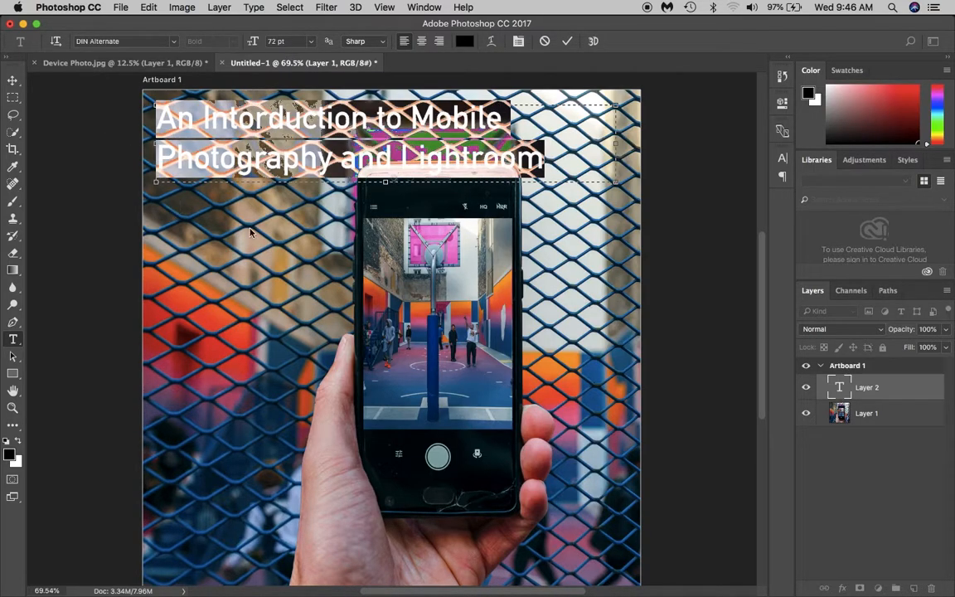
key(ctrl+Return)
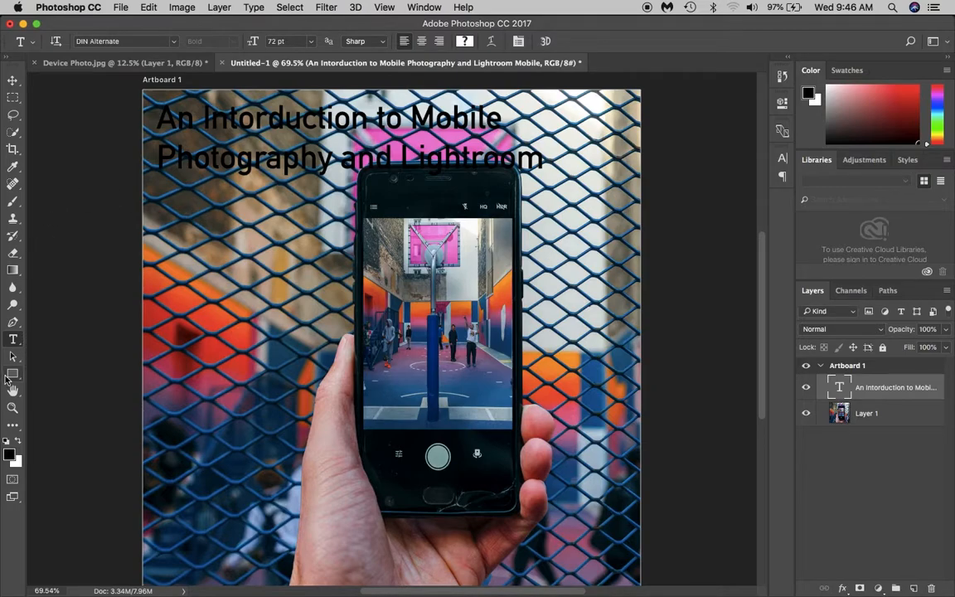
Draw a black rectangle about 933 x 174 px with no stroke over the title, starting beyond the artboard's left edge
click(15, 373)
drag(125, 97, 555, 177)
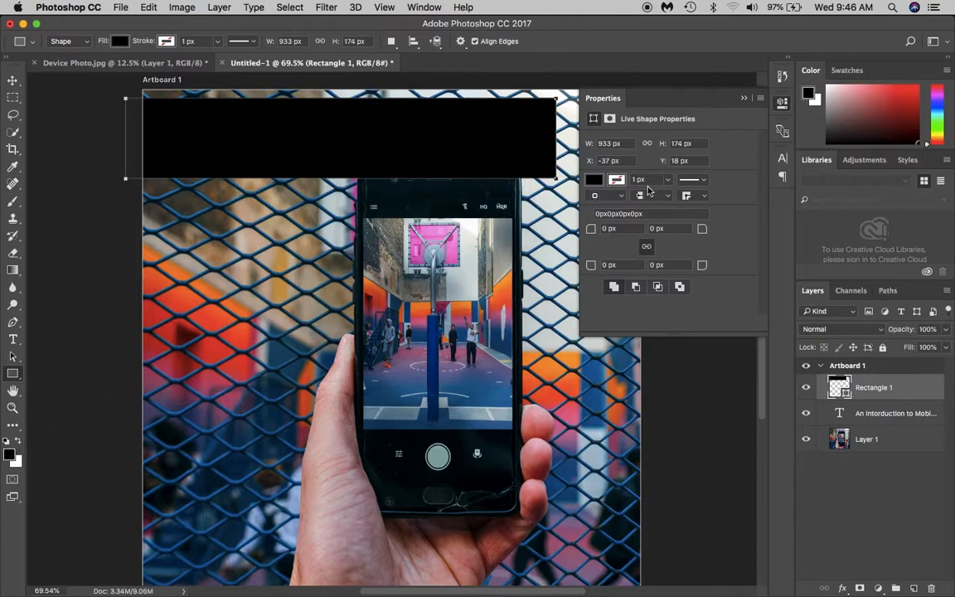
click(616, 179)
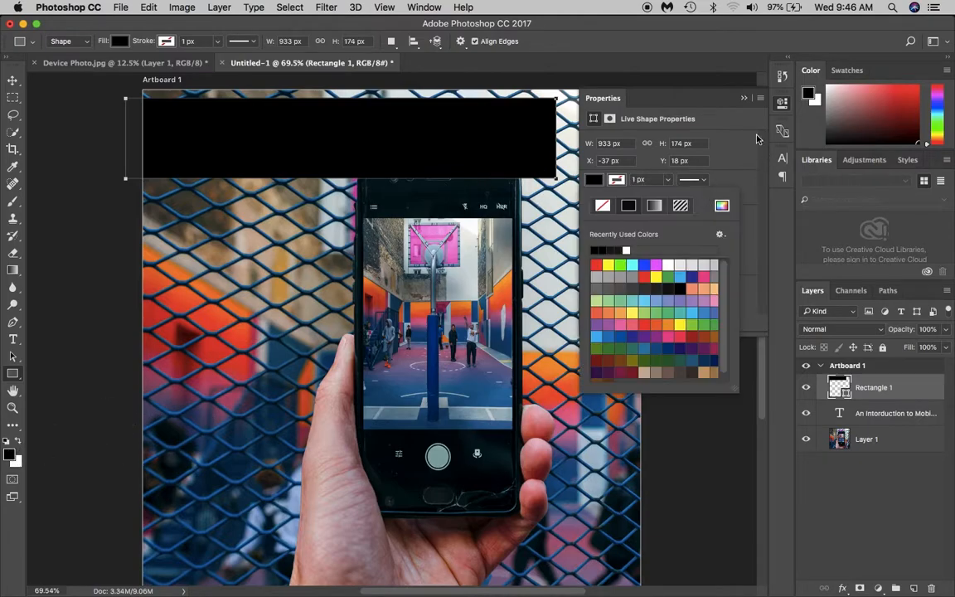
click(891, 393)
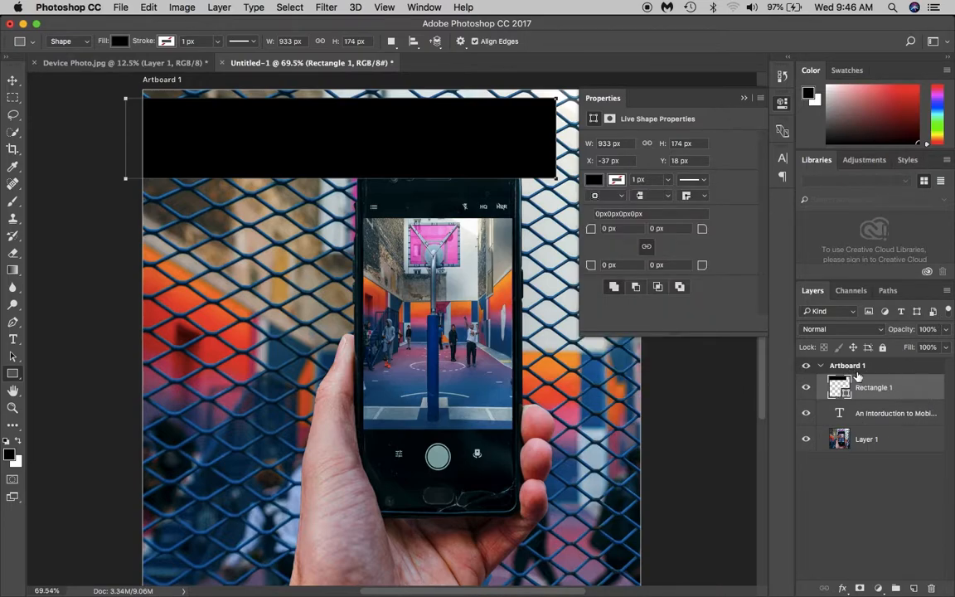
Lower the opacity of the Rectangle 1 layer to 70%
scroll(926, 330, up, 1)
click(947, 330)
mouse_move(943, 348)
mouse_down()
mouse_move(899, 351)
mouse_move(928, 352)
mouse_up()
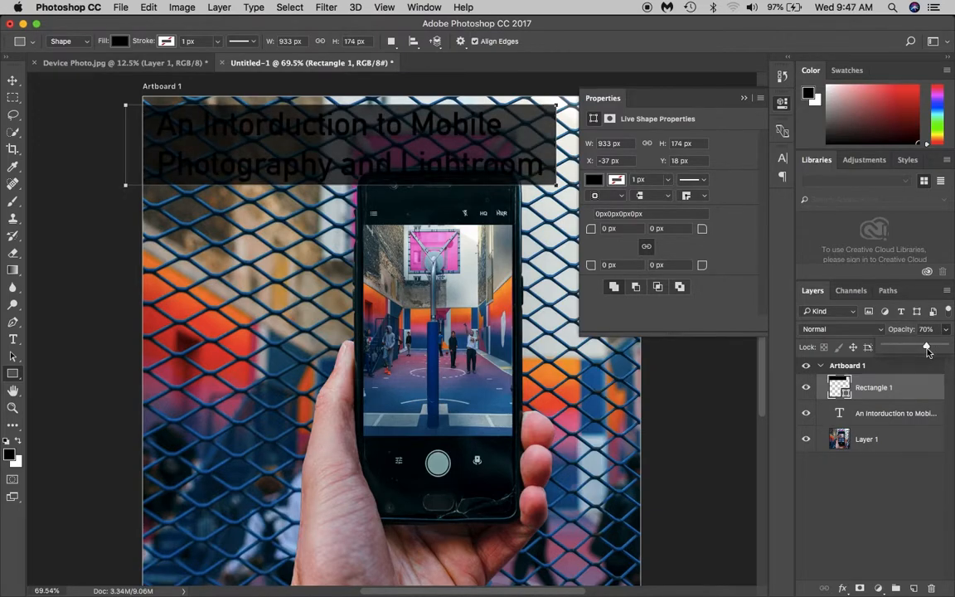
click(532, 171)
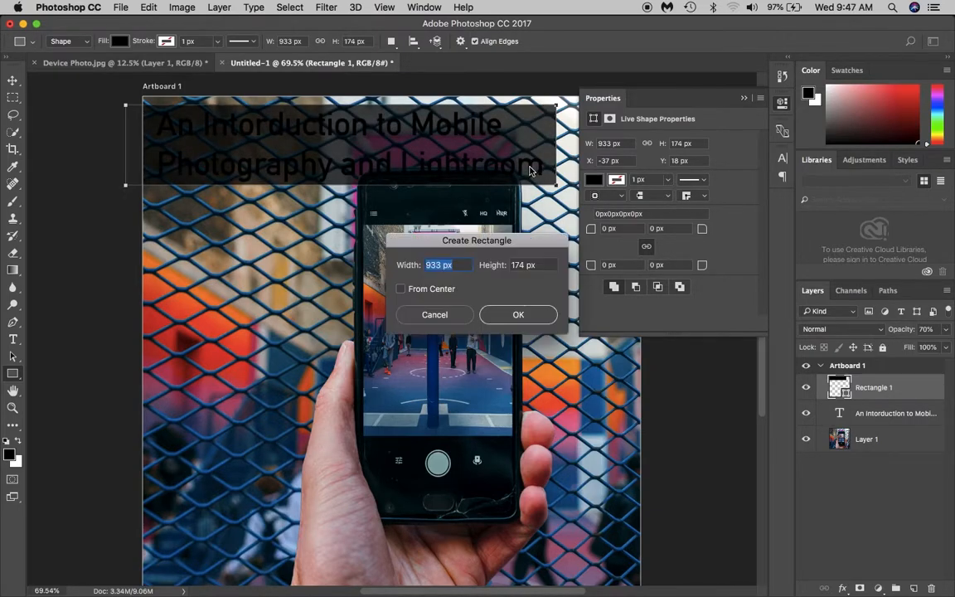
click(510, 313)
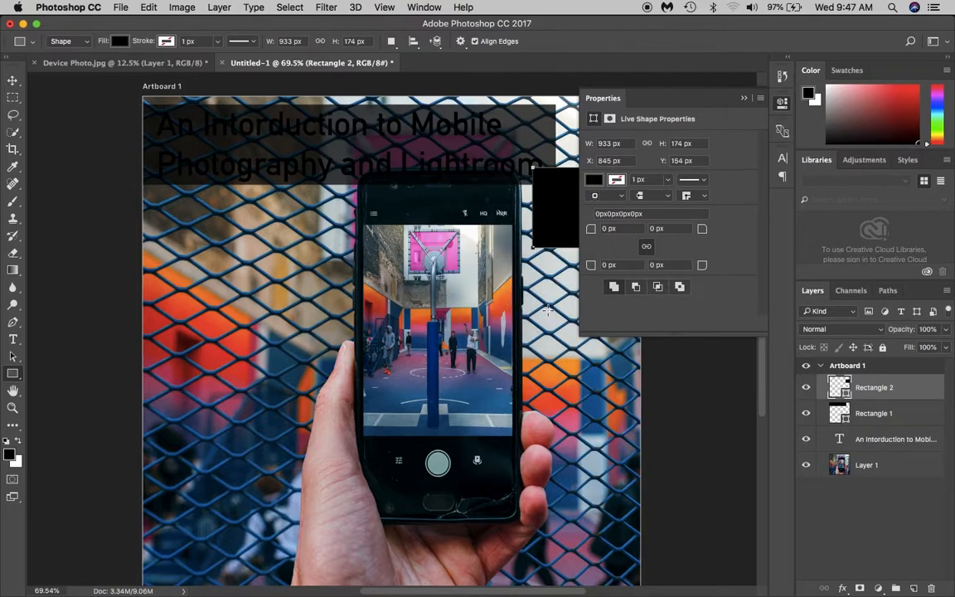
key(super+z)
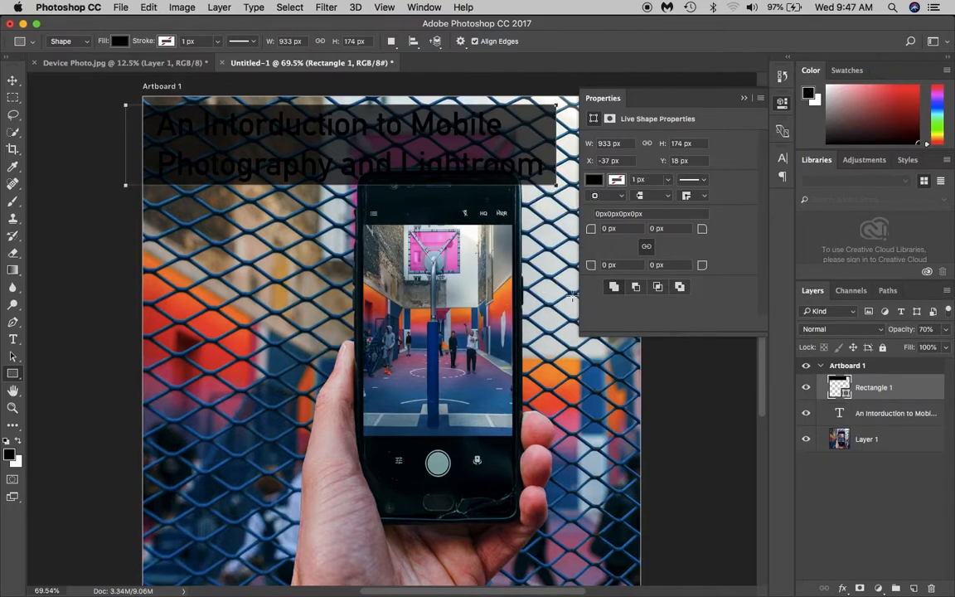
Move the title text layer above the Rectangle 1 layer and leave the title layer selected
click(743, 101)
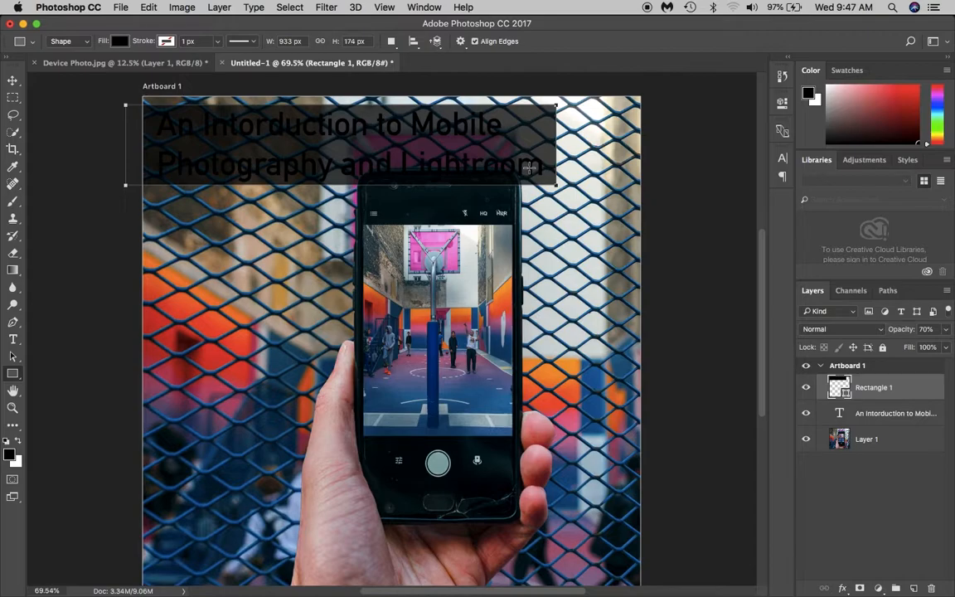
click(12, 339)
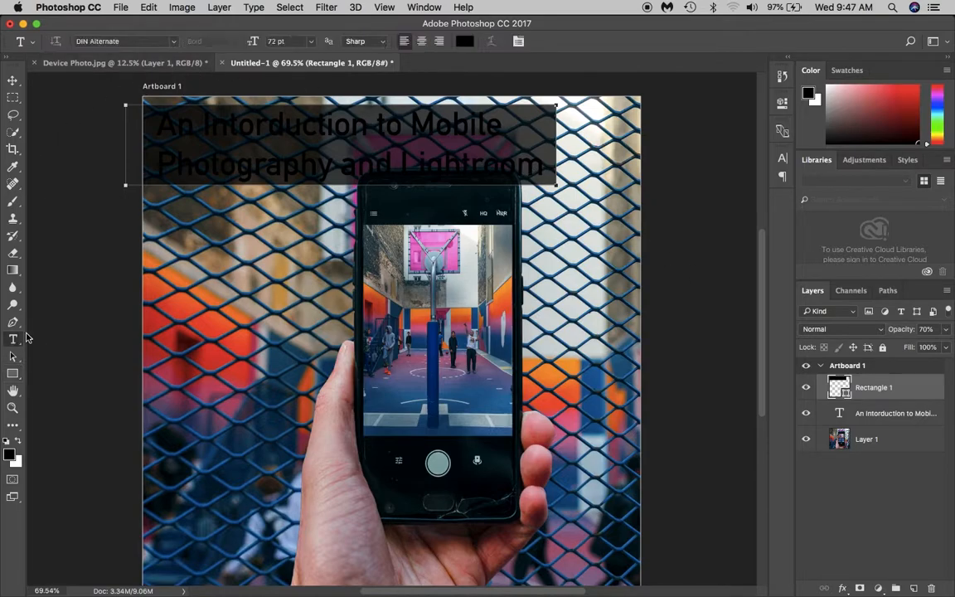
click(543, 166)
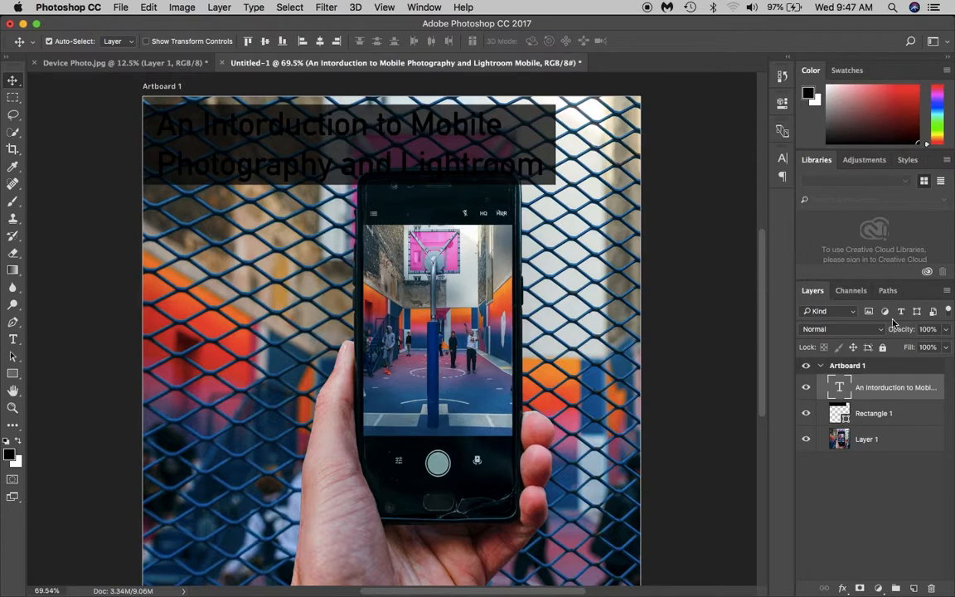
click(885, 415)
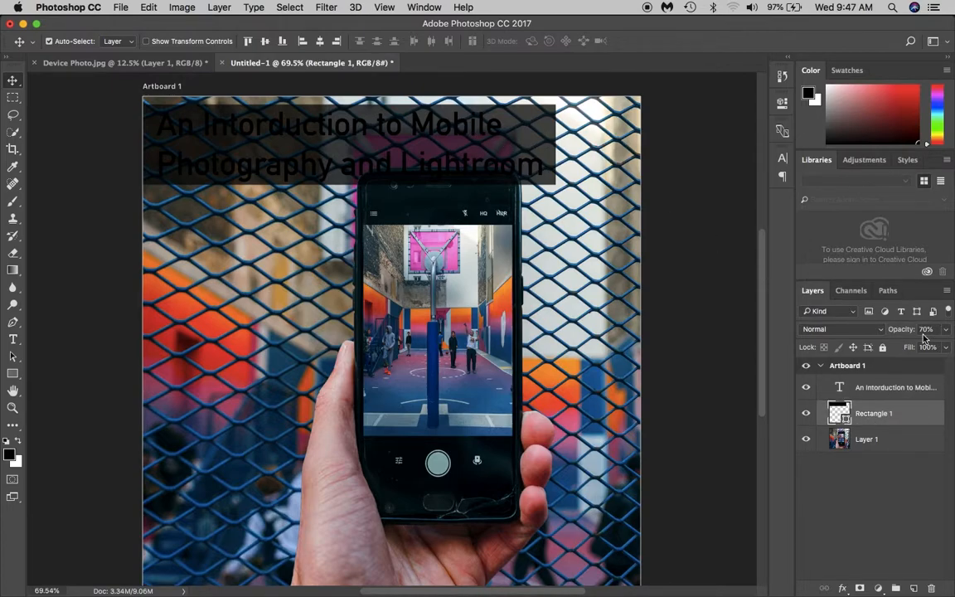
click(880, 393)
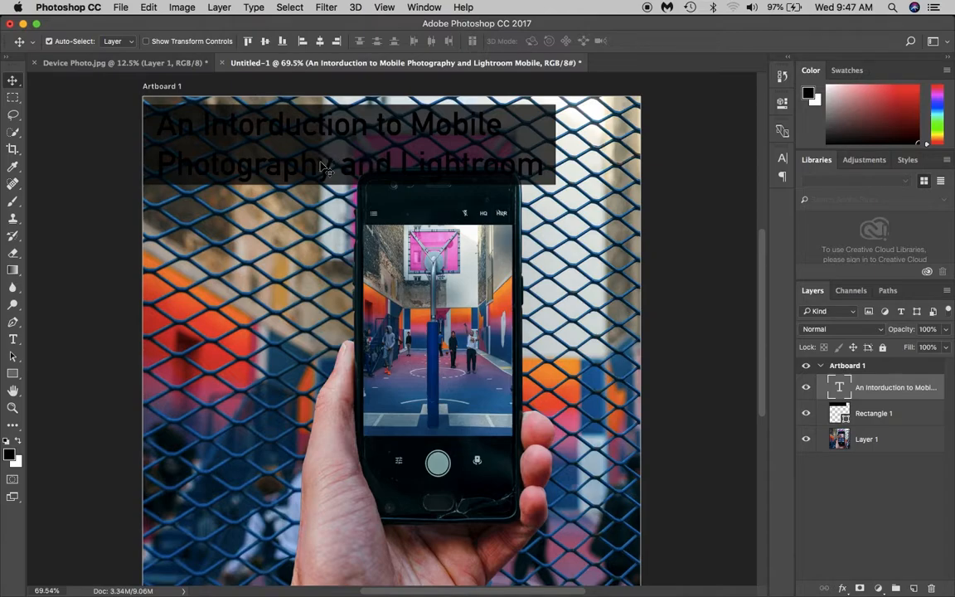
Change the color of the whole title text to white and commit the edit
click(12, 339)
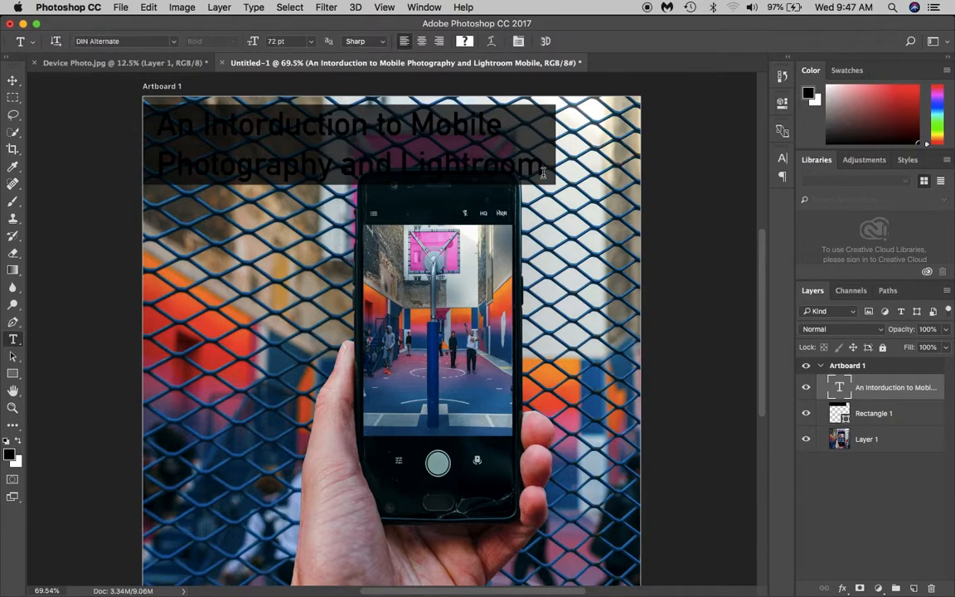
drag(539, 168, 150, 112)
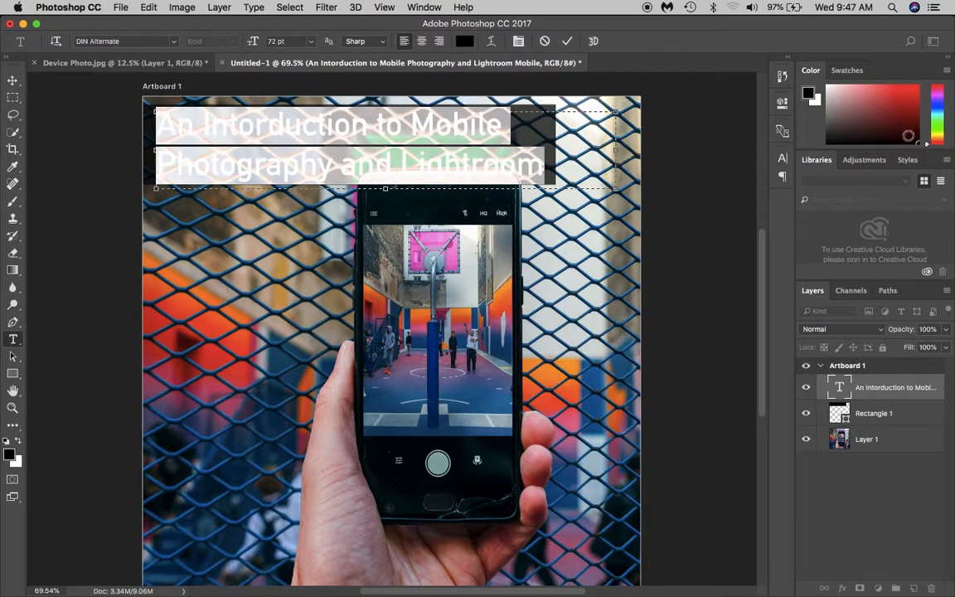
drag(916, 140, 804, 76)
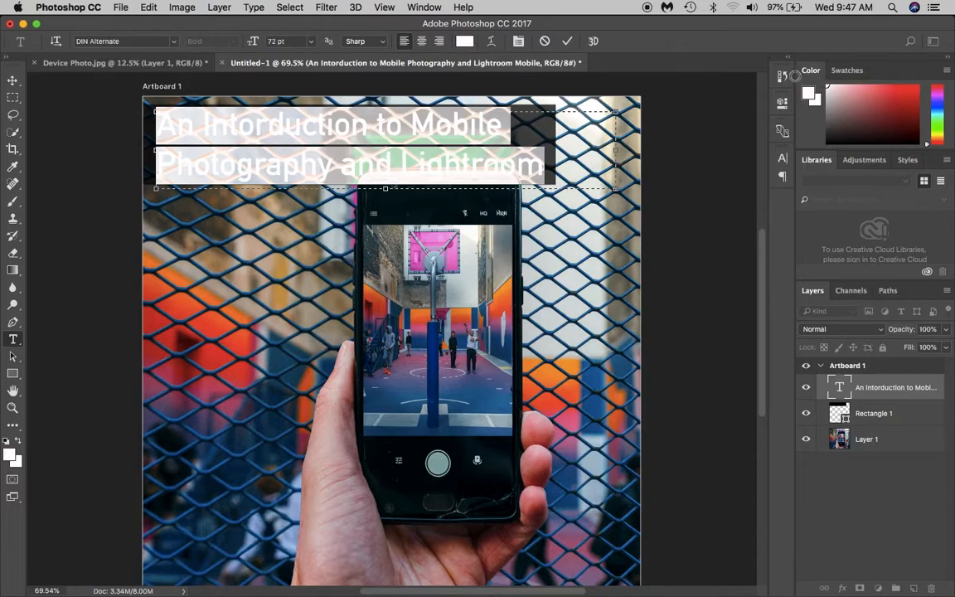
click(445, 128)
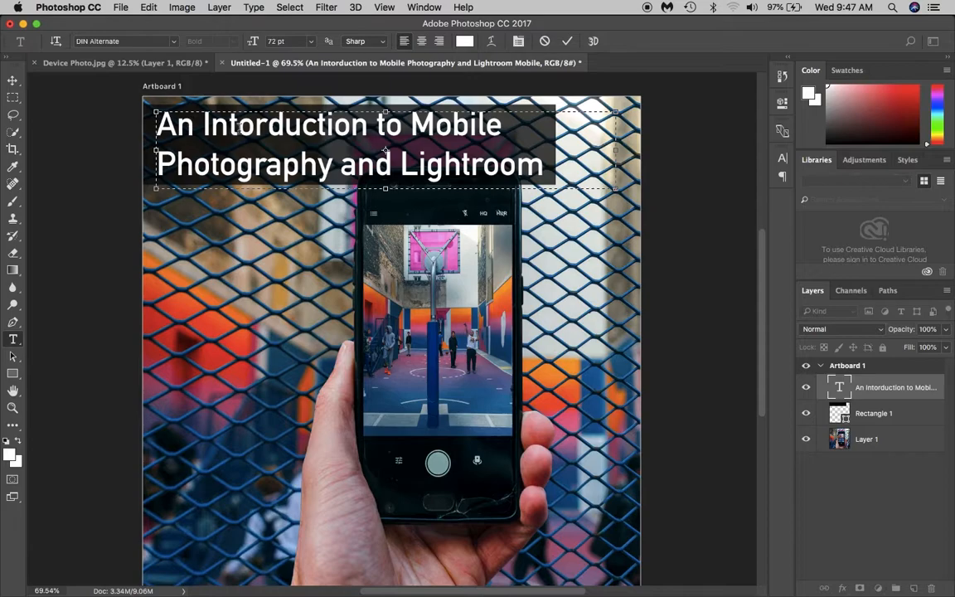
key(super+Return)
key(v)
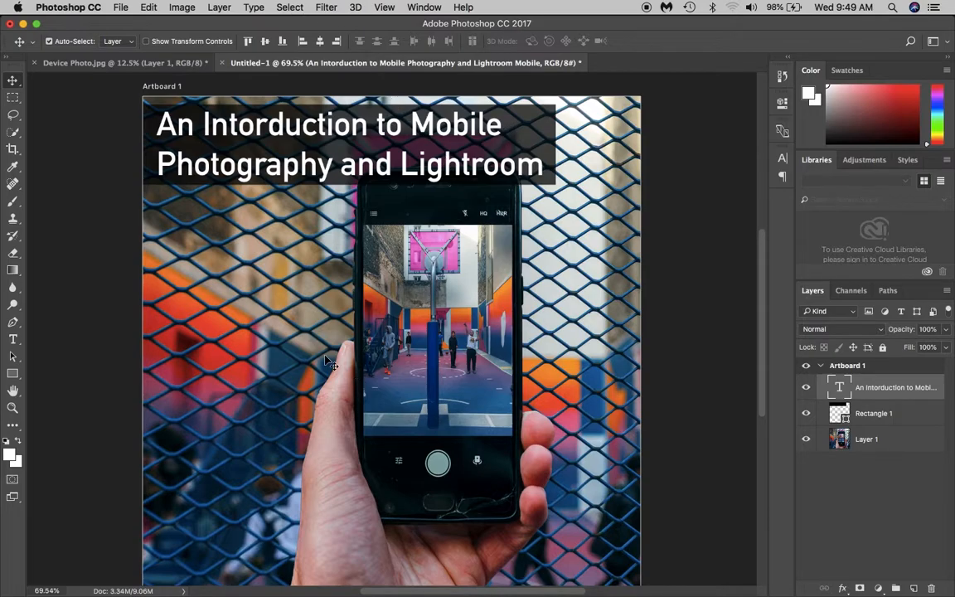
Add a text box to the left of the phone reading "Come learn about all the basics"
click(13, 340)
drag(157, 240, 313, 404)
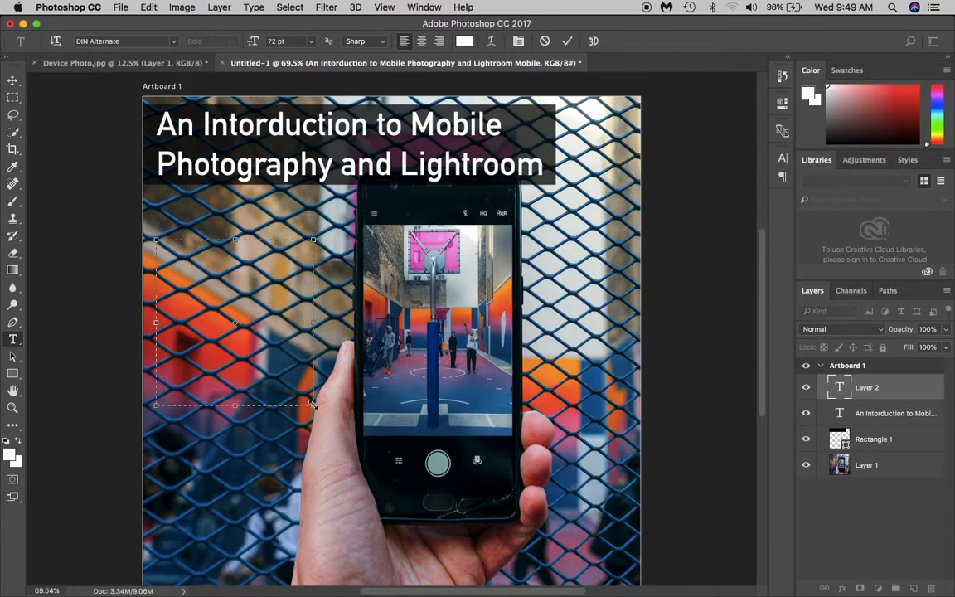
text(Come learn about all the basics)
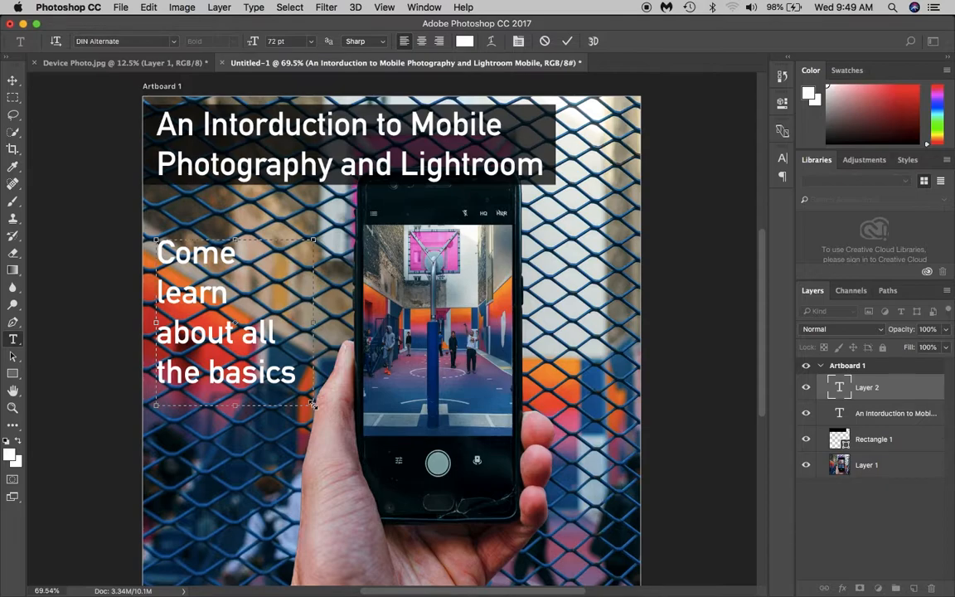
Set the font size of the new description text to 48 pt
key(super+a)
click(311, 42)
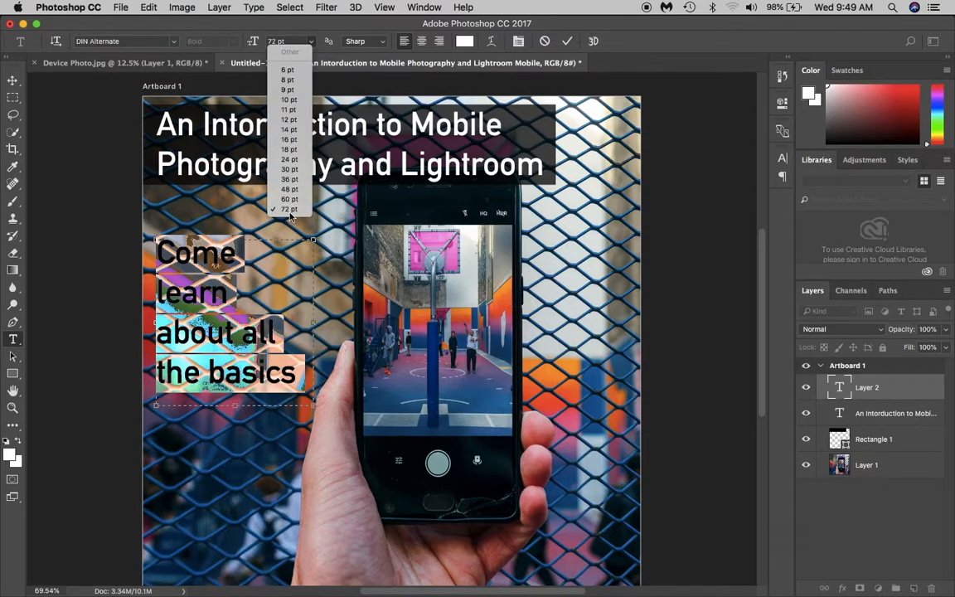
click(289, 179)
click(311, 41)
click(289, 191)
Widen the description's box, complete its text with "of mobile photography and Lightroom mobile", and shift the block slightly down and left
drag(313, 322, 355, 323)
drag(255, 405, 251, 340)
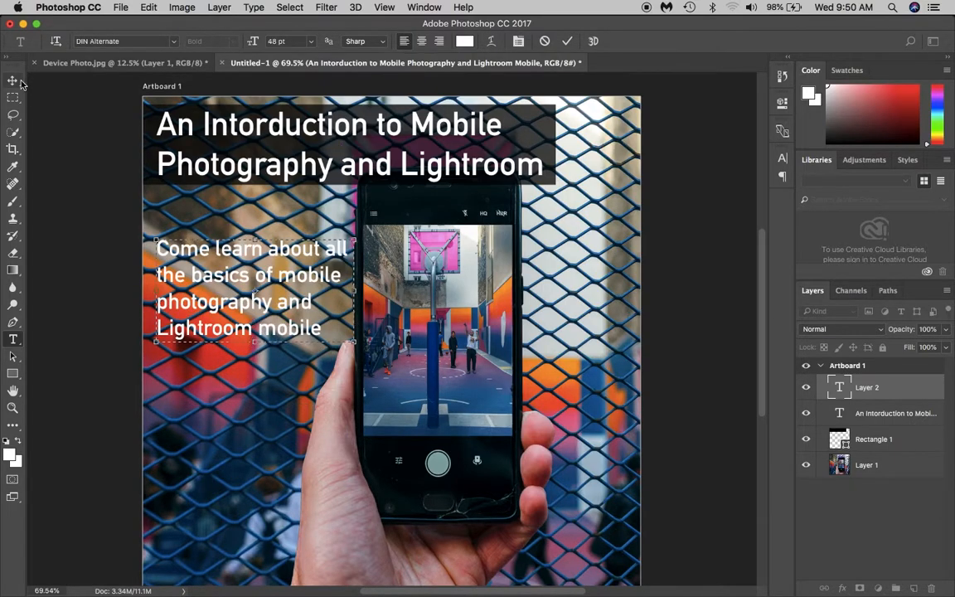
click(12, 80)
drag(231, 250, 224, 277)
click(14, 339)
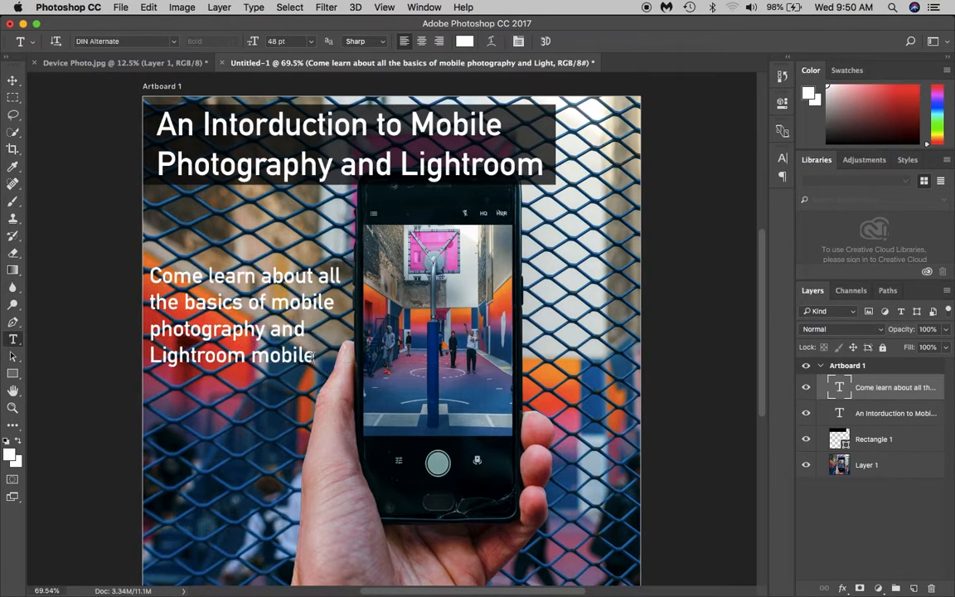
drag(312, 358, 133, 276)
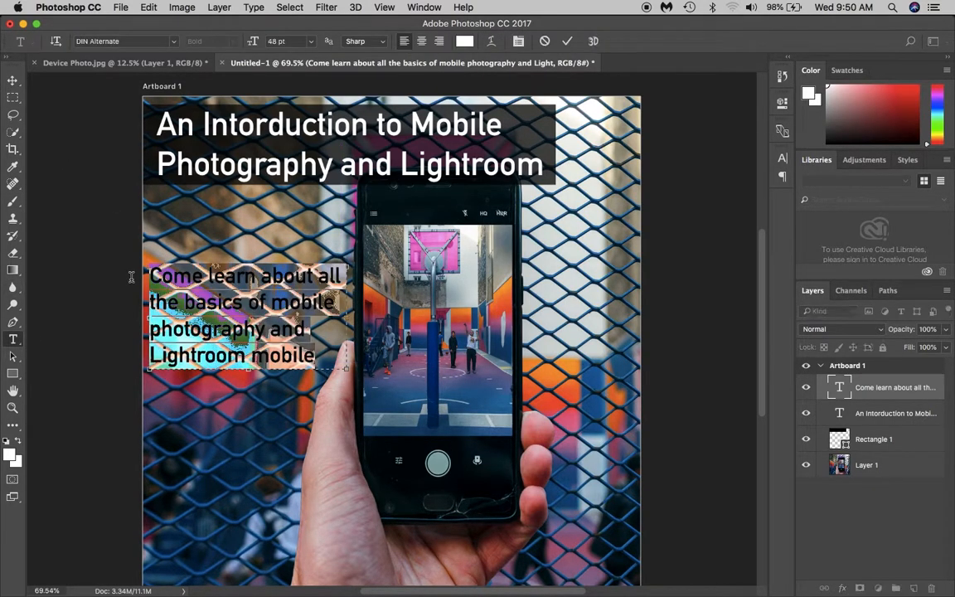
click(465, 43)
click(603, 202)
click(782, 158)
click(782, 104)
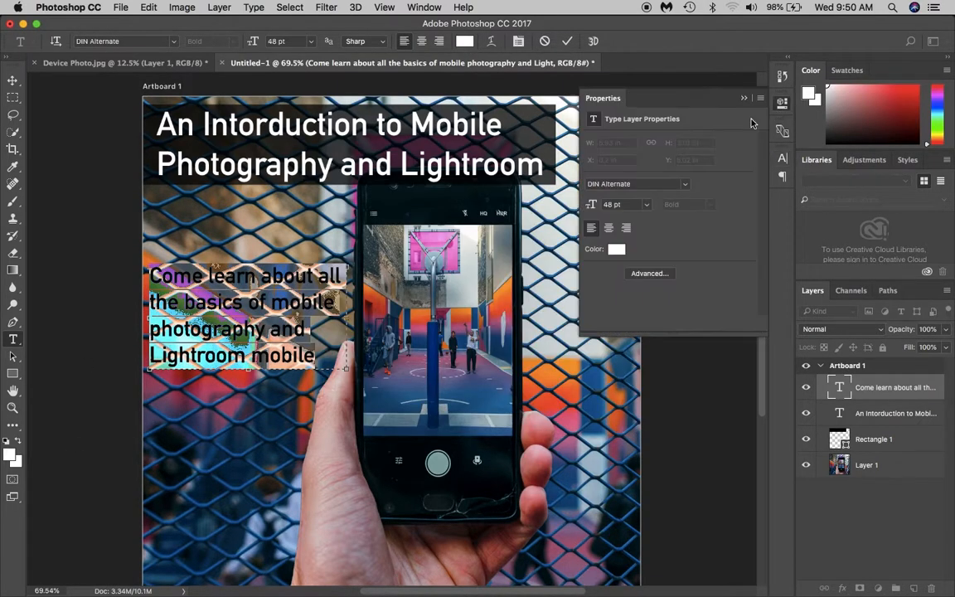
click(743, 98)
click(13, 81)
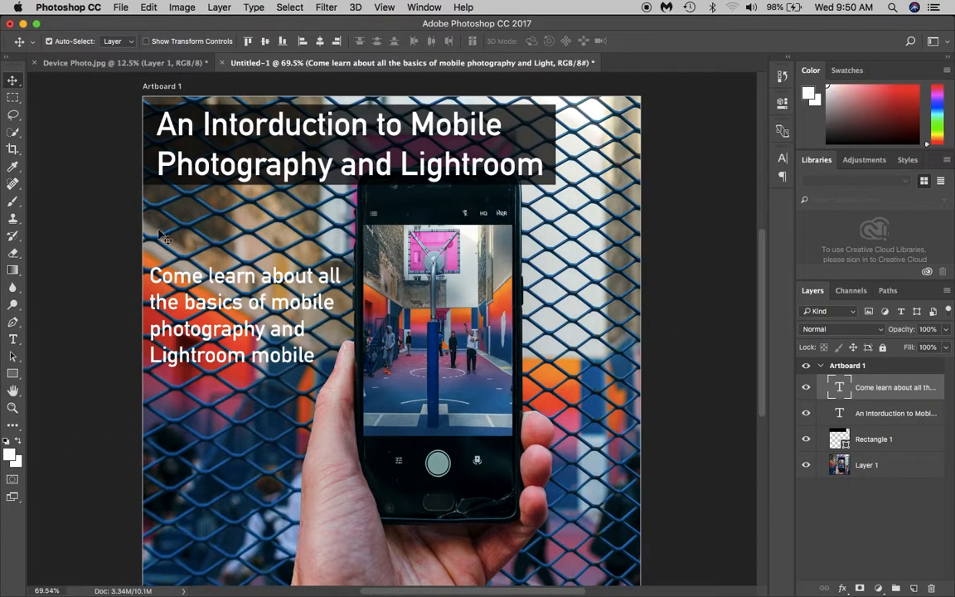
click(12, 340)
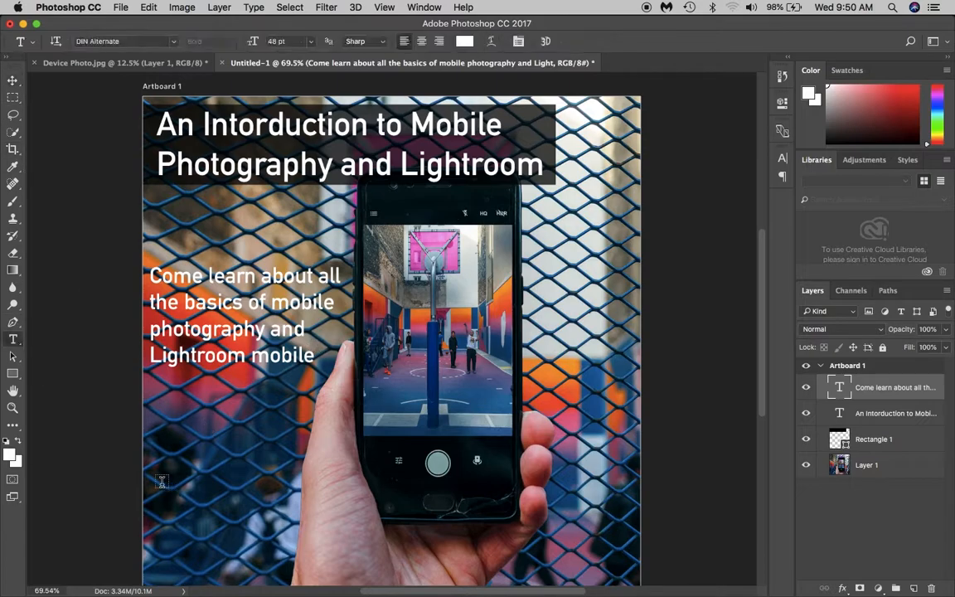
drag(149, 522, 633, 567)
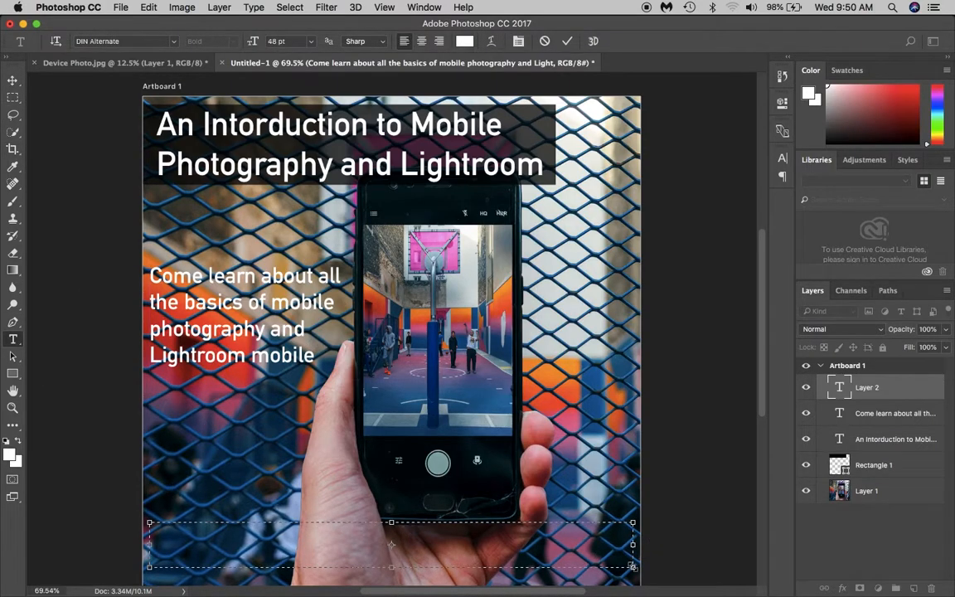
text(Friday, February)
key(BackSpace)
key(BackSpace)
key(BackSpace)
key(BackSpace)
key(BackSpace)
text(uary)
key(BackSpace)
key(BackSpace)
key(BackSpace)
key(BackSpace)
key(BackSpace)
key(BackSpace)
key(BackSpace)
key(BackSpace)
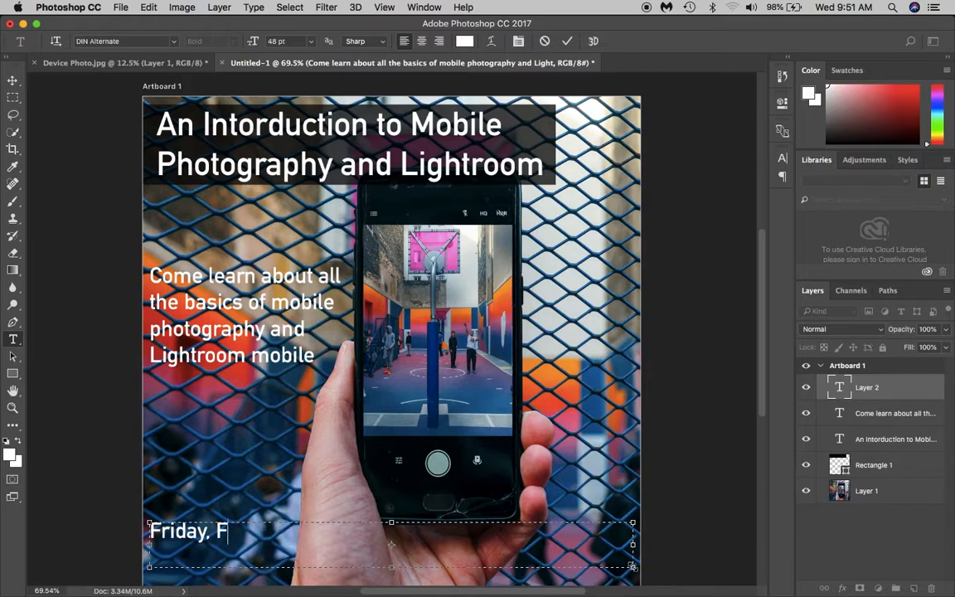
key(BackSpace)
key(BackSpace)
key(BackSpace)
key(BackSpace)
key(BackSpace)
key(BackSpace)
key(BackSpace)
key(Escape)
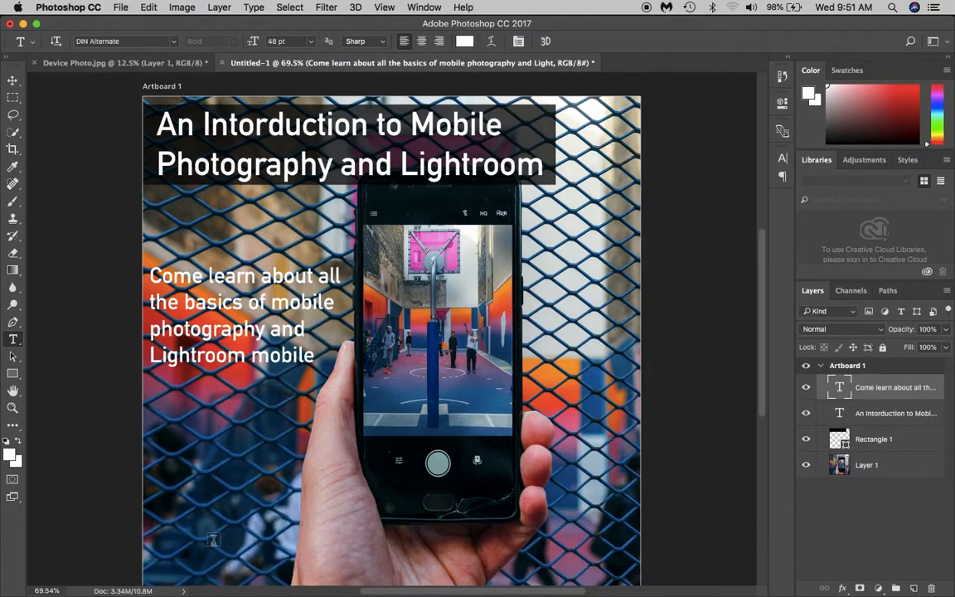
click(285, 569)
click(581, 217)
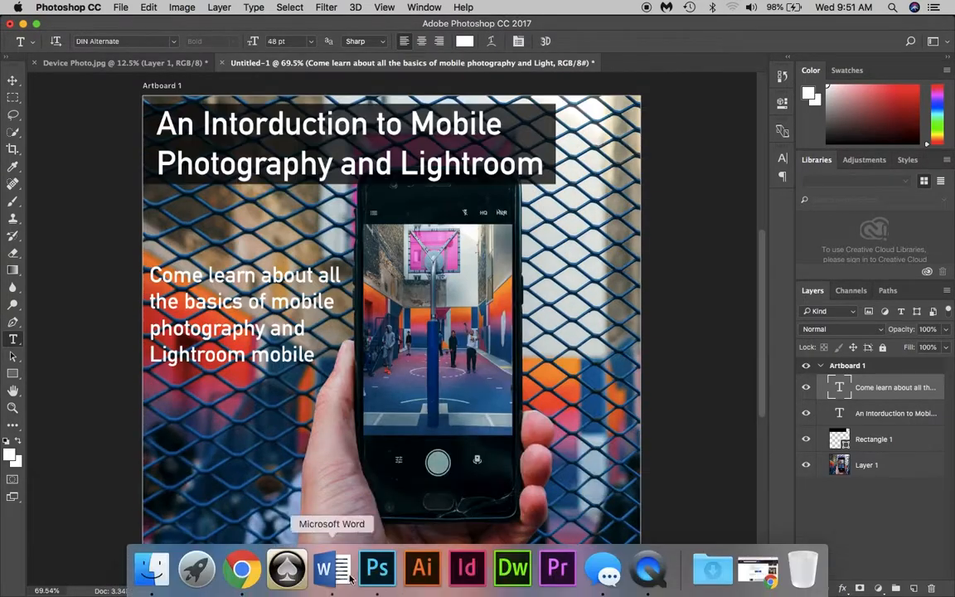
click(330, 570)
click(632, 205)
Add a wide text box along the photo's lower edge reading "Friday, February 15, 2019"
drag(156, 514, 616, 575)
text(Friday, Febru)
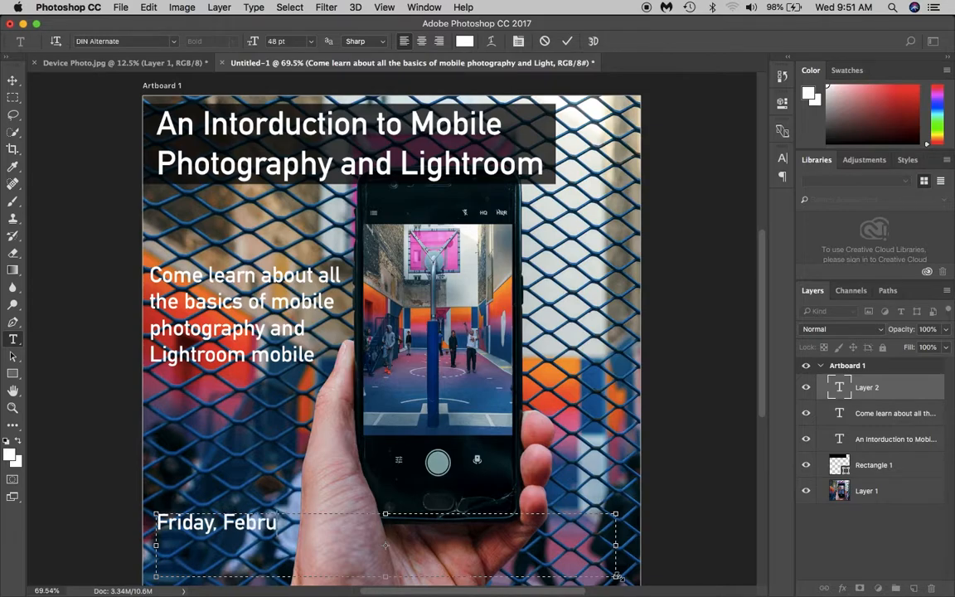
text(ary 15, 2019)
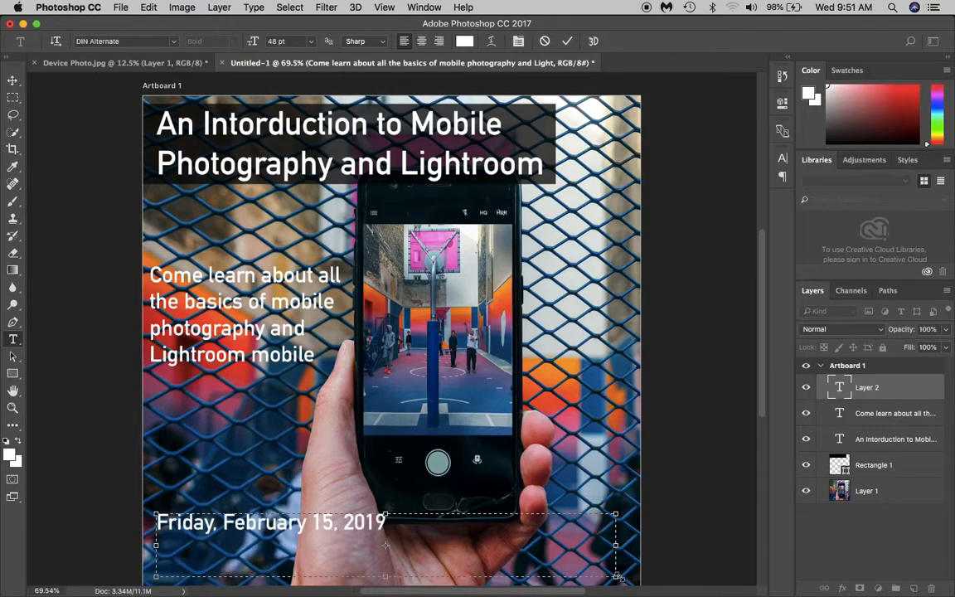
Add the line "Imaginary School House, Invisible Room" below the date and lengthen the box for a "For More info Contact" line with the contact e-mail
key(Return)
text(Ficiitous)
key(BackSpace)
key(BackSpace)
key(BackSpace)
key(BackSpace)
key(BackSpace)
key(BackSpace)
key(BackSpace)
key(BackSpace)
key(BackSpace)
text(Imaginary School House, Invisible Room)
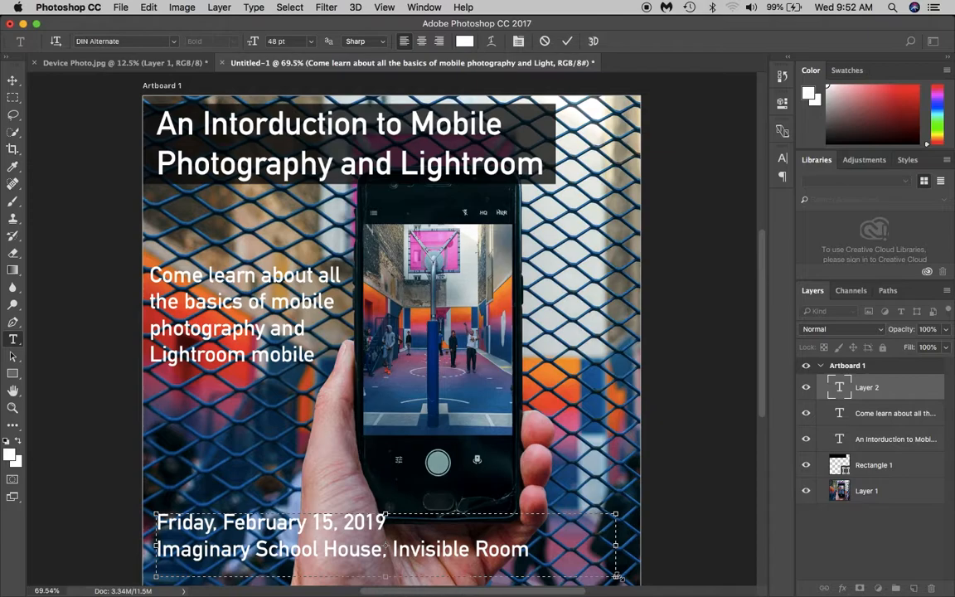
drag(385, 576, 384, 590)
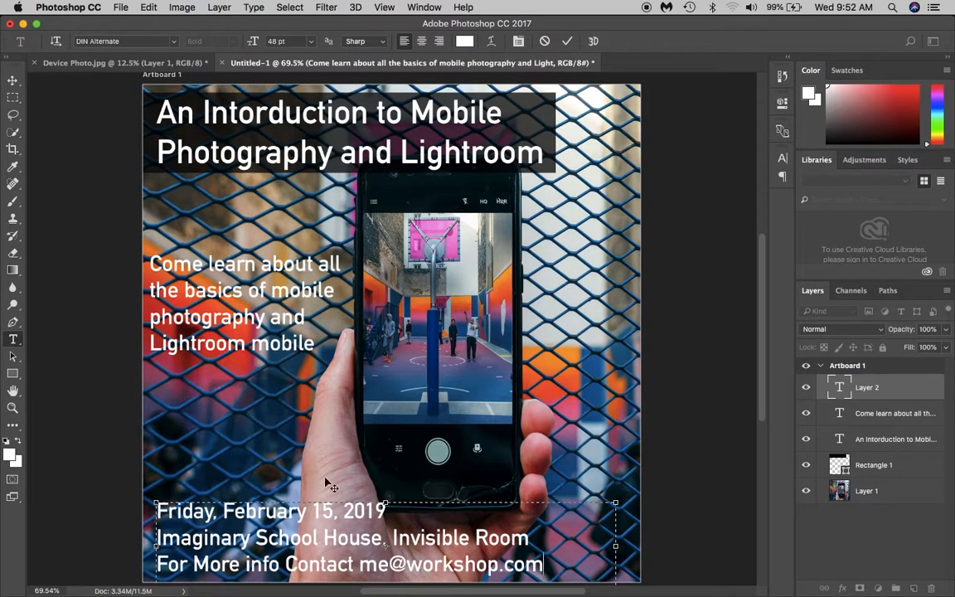
Right-align all three lines of event details and move the block slightly closer to the artboard's right edge
key(super+shift+r)
key(super+a)
key(super+shift+r)
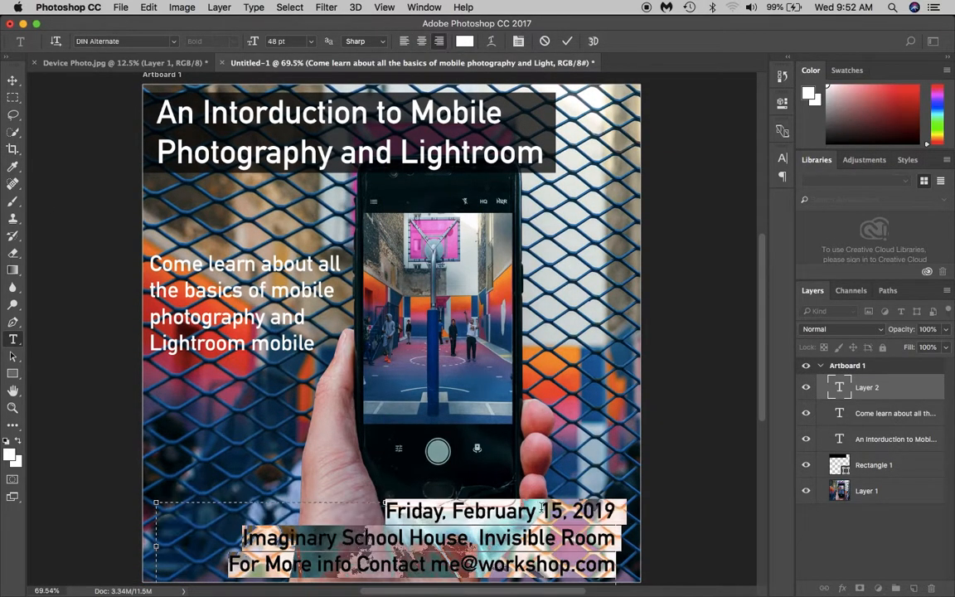
click(701, 512)
click(13, 81)
drag(564, 539, 578, 538)
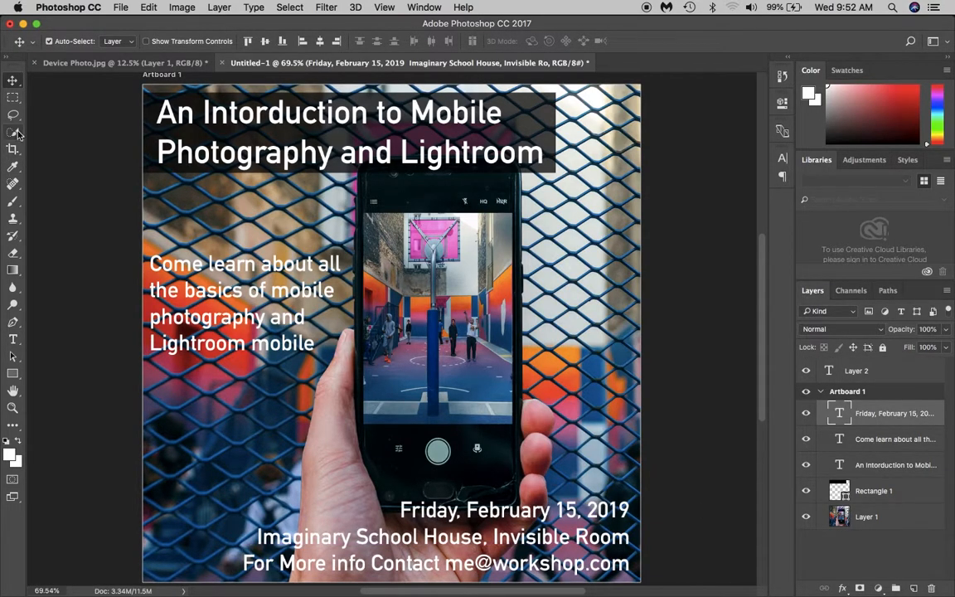
Draw a rectangle about 964 x 189 px over the event details, extending past the artboard's right edge, and fill it with black
click(12, 374)
drag(207, 491, 652, 562)
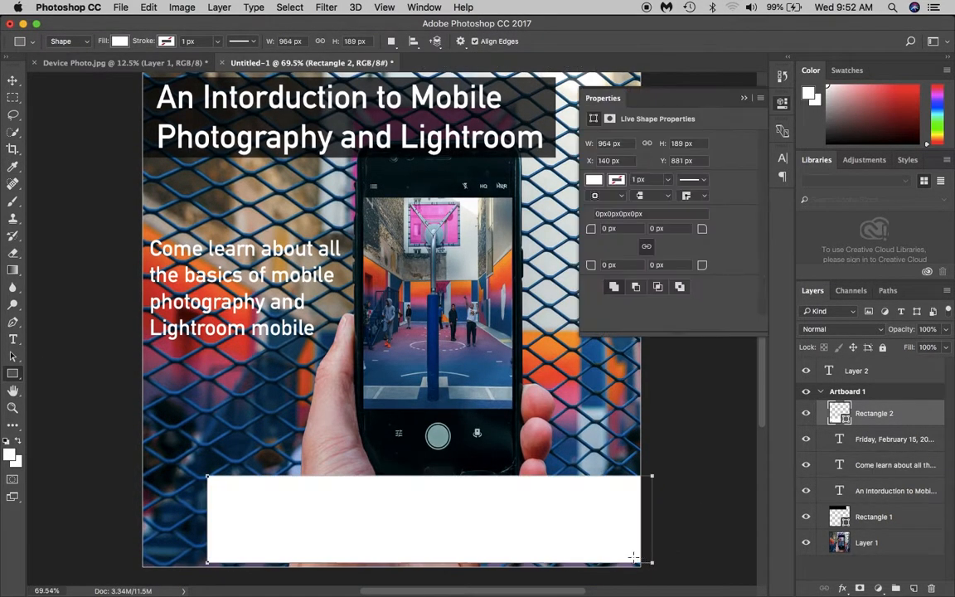
click(597, 180)
click(603, 251)
Lower the Rectangle 2 layer's opacity to 70% and place it beneath the event details text layer
click(945, 330)
drag(944, 345, 927, 347)
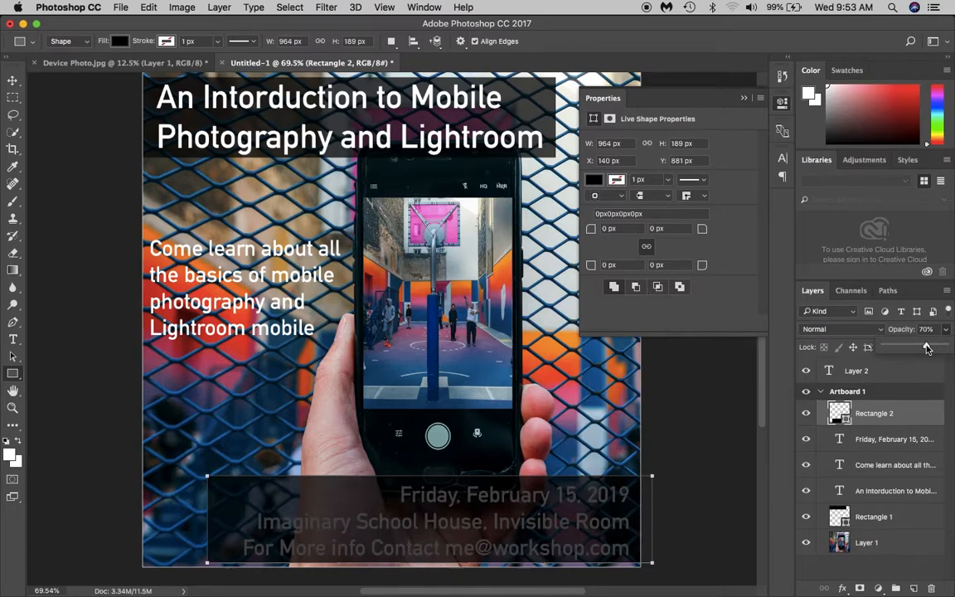
drag(890, 418, 896, 446)
click(744, 98)
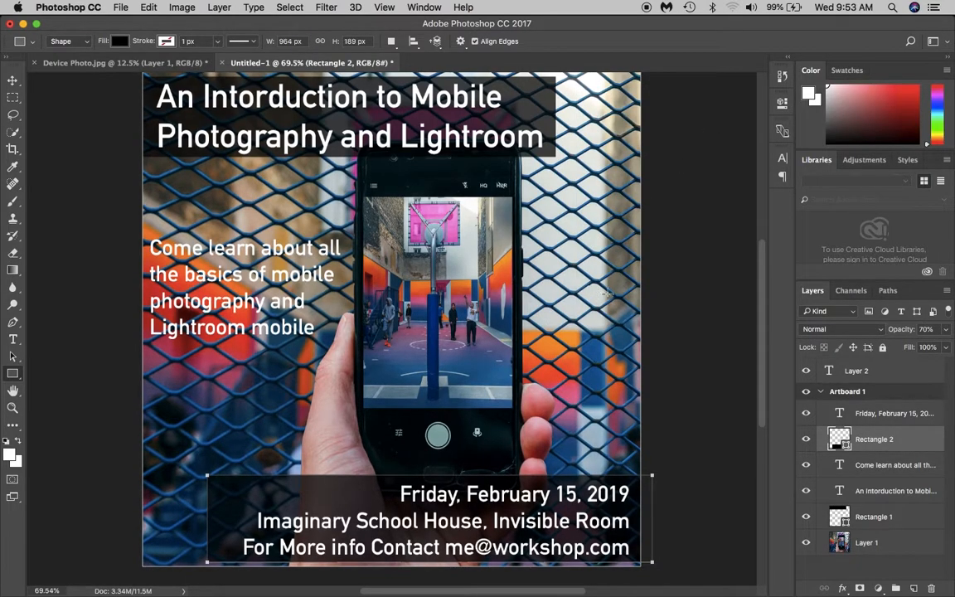
scroll(681, 294, down, 2)
scroll(681, 293, up, 4)
scroll(680, 293, down, 2)
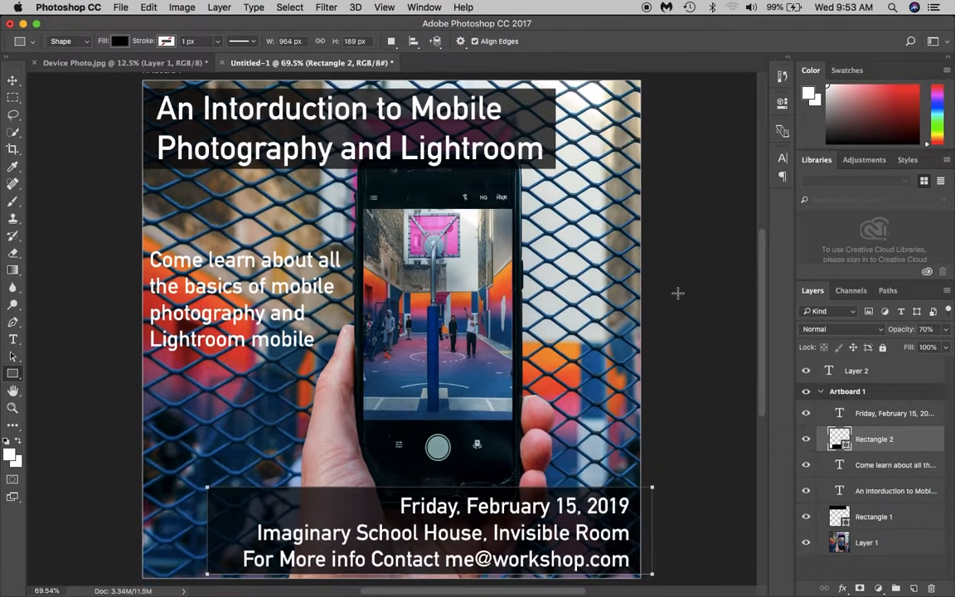